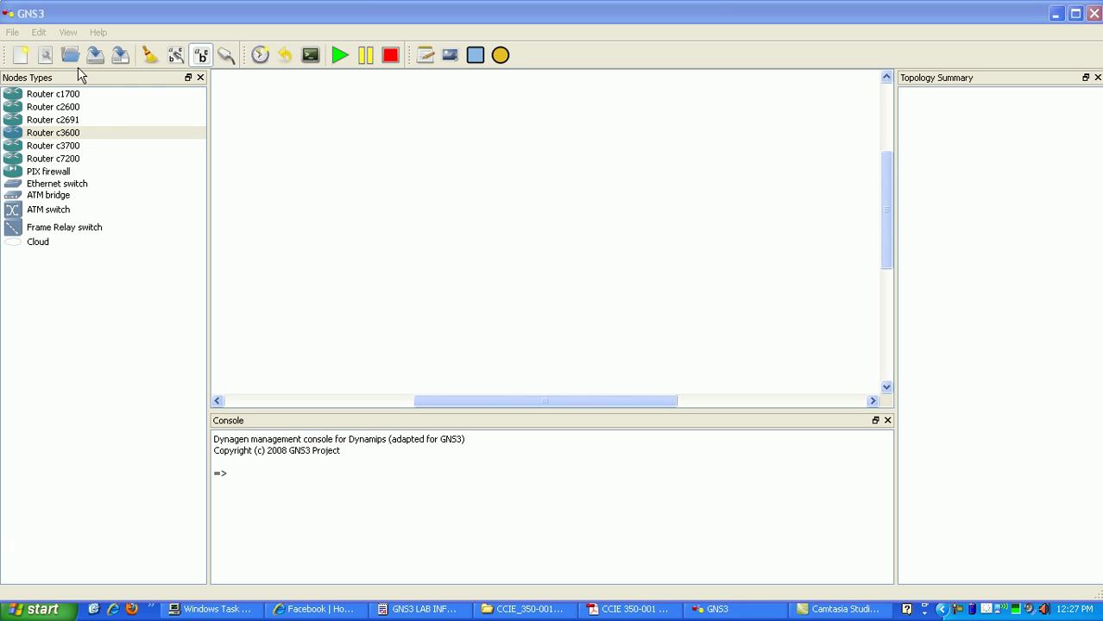
# - Place two c3600 routers side by side in the topology workspace and align them horizontally
pyautogui.click(94, 140)
pyautogui.moveTo(93, 140); pyautogui.dragTo(379, 246)
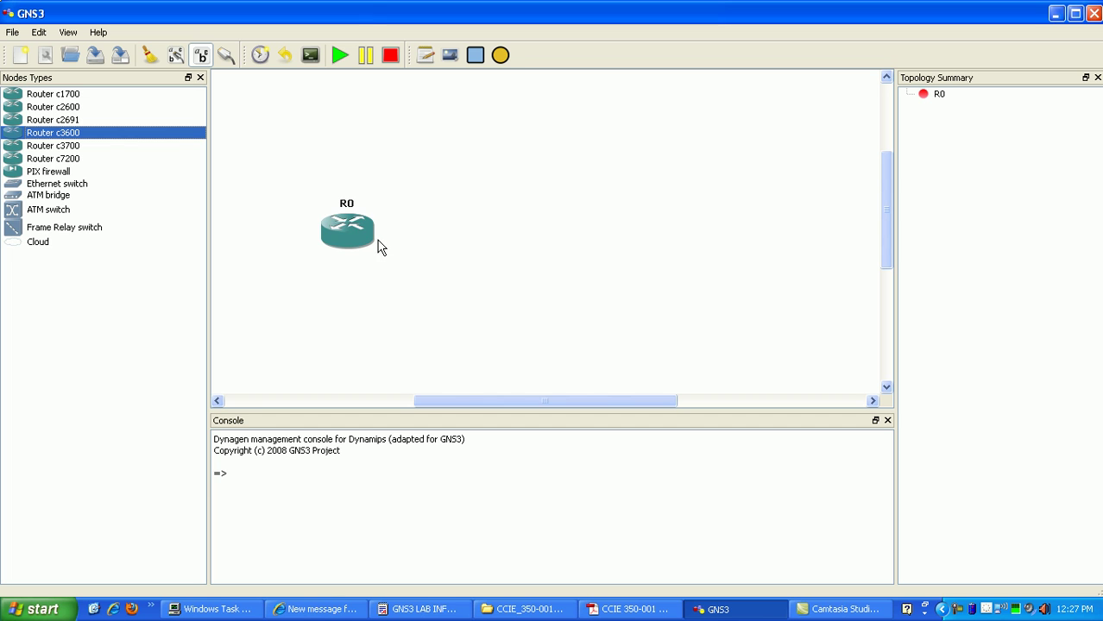
pyautogui.moveTo(172, 142); pyautogui.dragTo(642, 246)
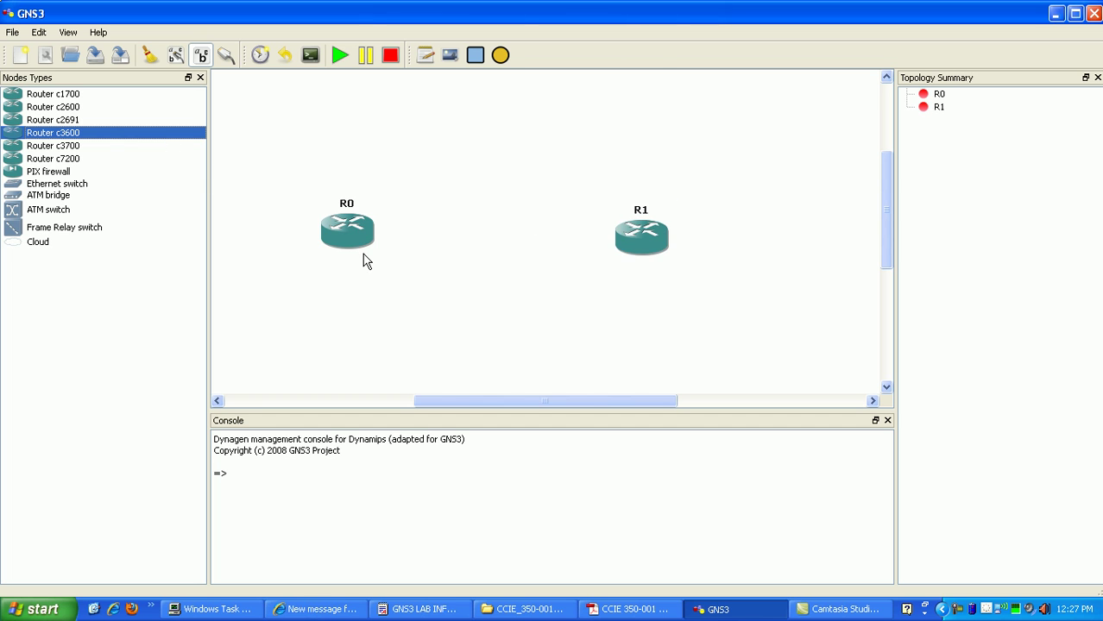
pyautogui.click(408, 251)
pyautogui.moveTo(363, 244); pyautogui.dragTo(390, 257)
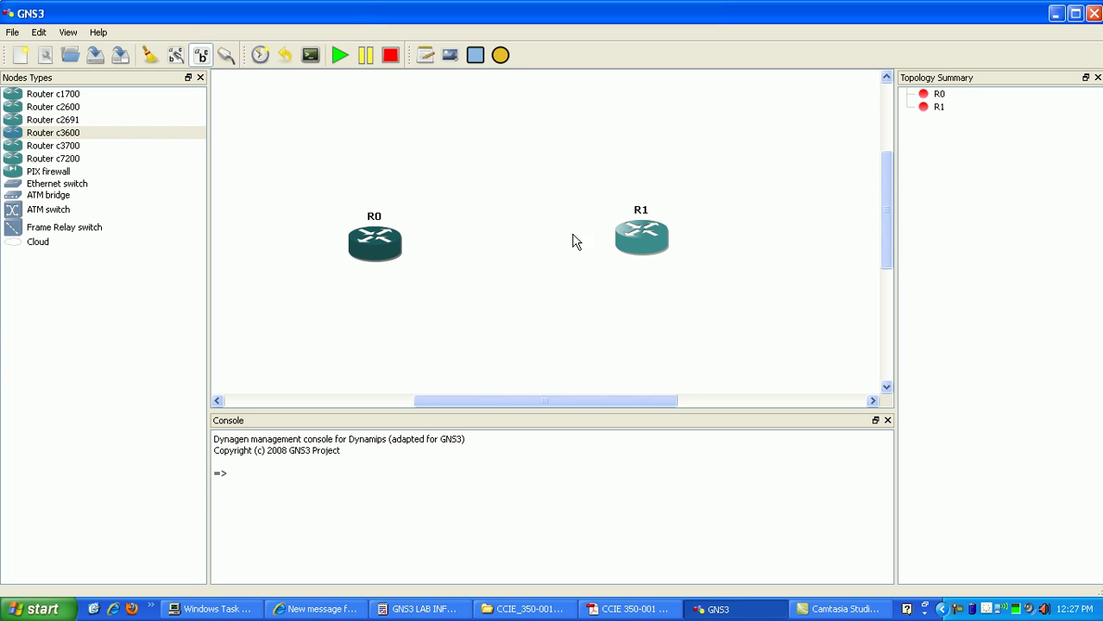
pyautogui.moveTo(636, 245); pyautogui.dragTo(644, 248)
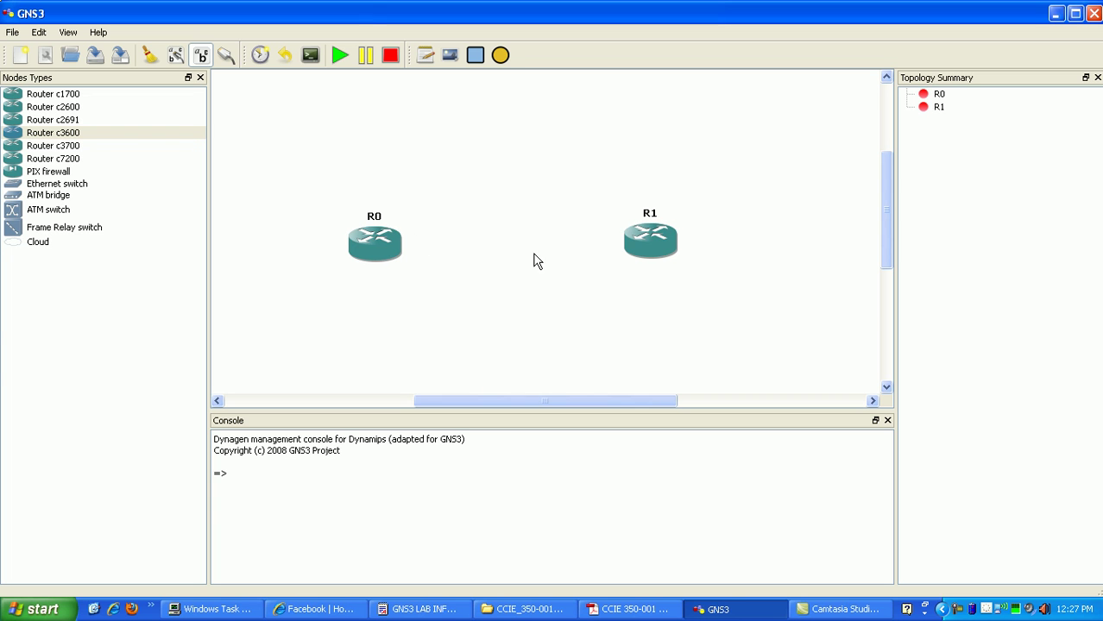
pyautogui.moveTo(386, 263); pyautogui.dragTo(371, 255)
pyautogui.moveTo(651, 239); pyautogui.dragTo(656, 241)
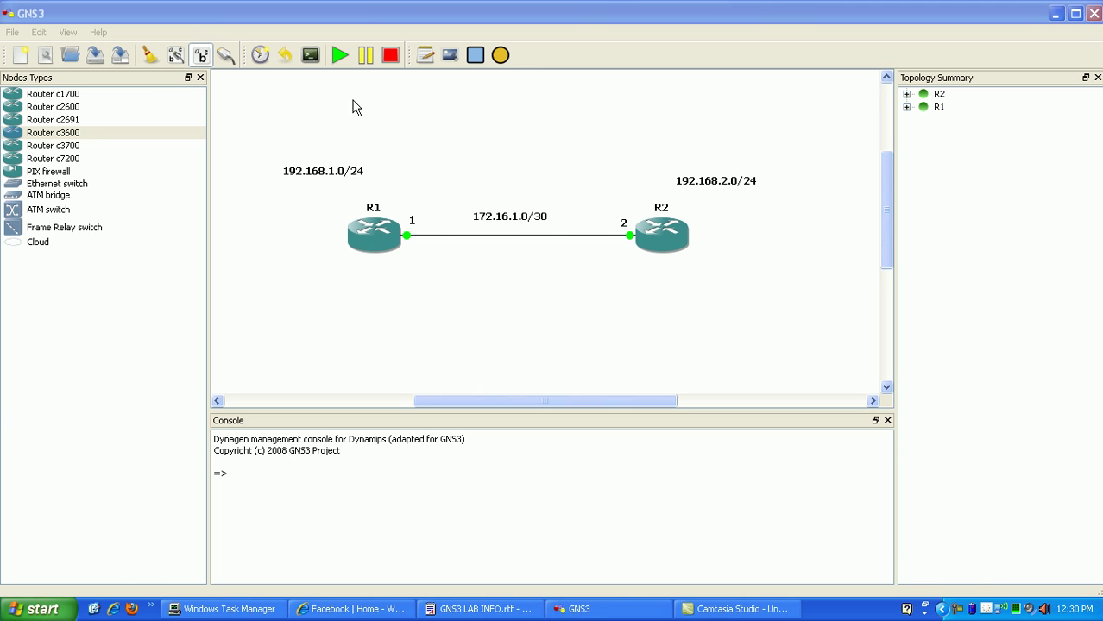
# - Open the console of router R1 and move its window below the topology diagram
pyautogui.click(479, 329)
pyautogui.click(385, 247)
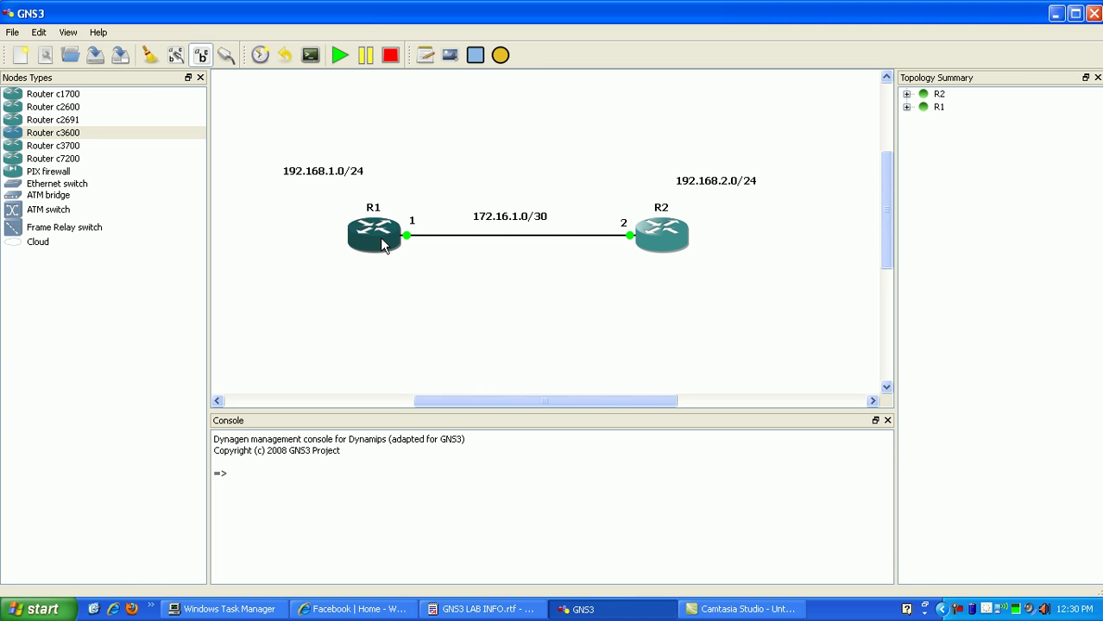
pyautogui.rightClick(384, 243)
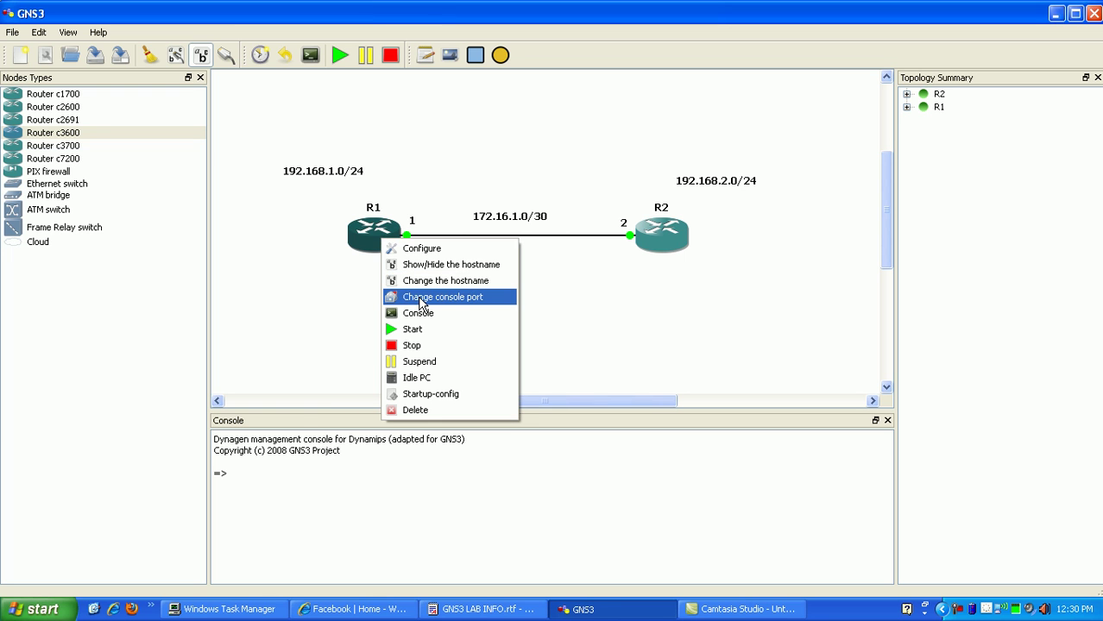
pyautogui.click(416, 314)
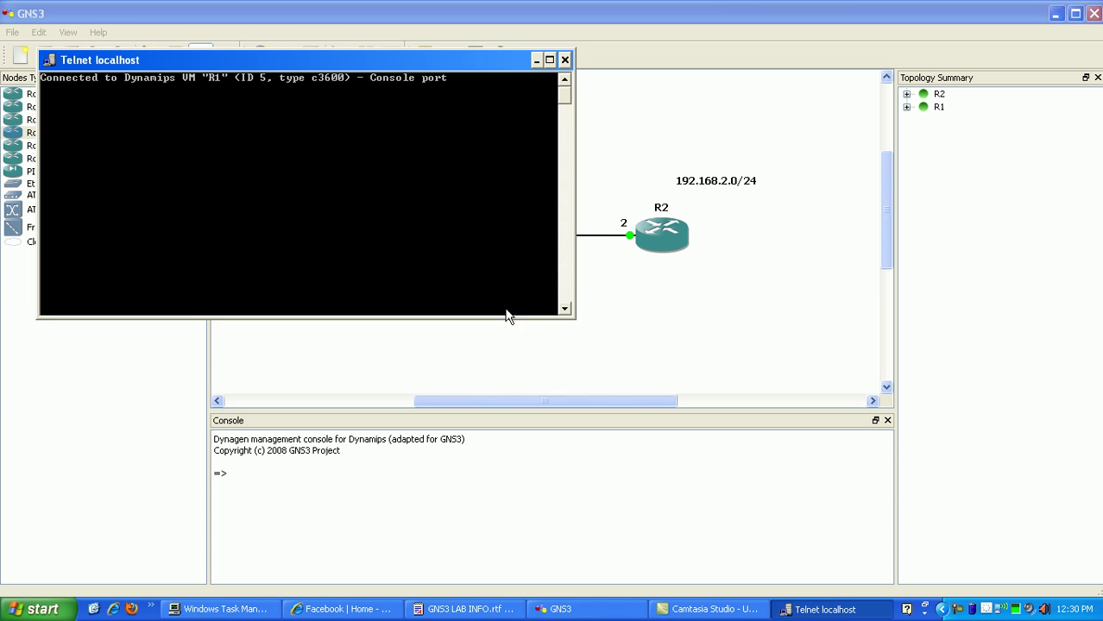
pyautogui.moveTo(411, 60); pyautogui.dragTo(498, 293)
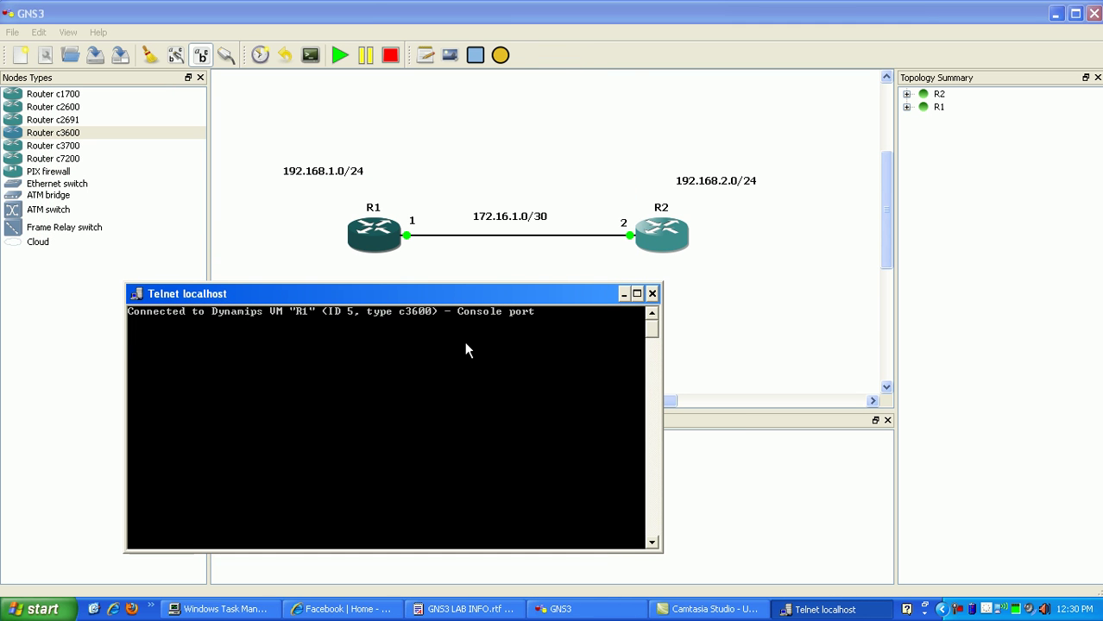
# - Decline the initial configuration dialog in the R1 console by answering no
pyautogui.press('Return')
pyautogui.press('Return')
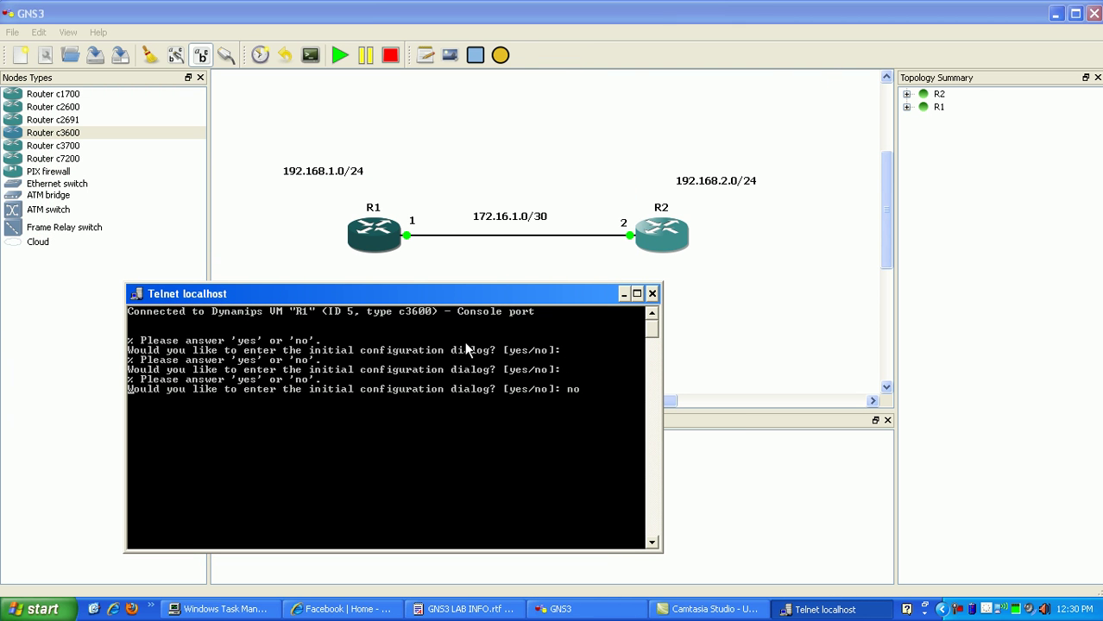
pyautogui.write('no')
pyautogui.press('Return')
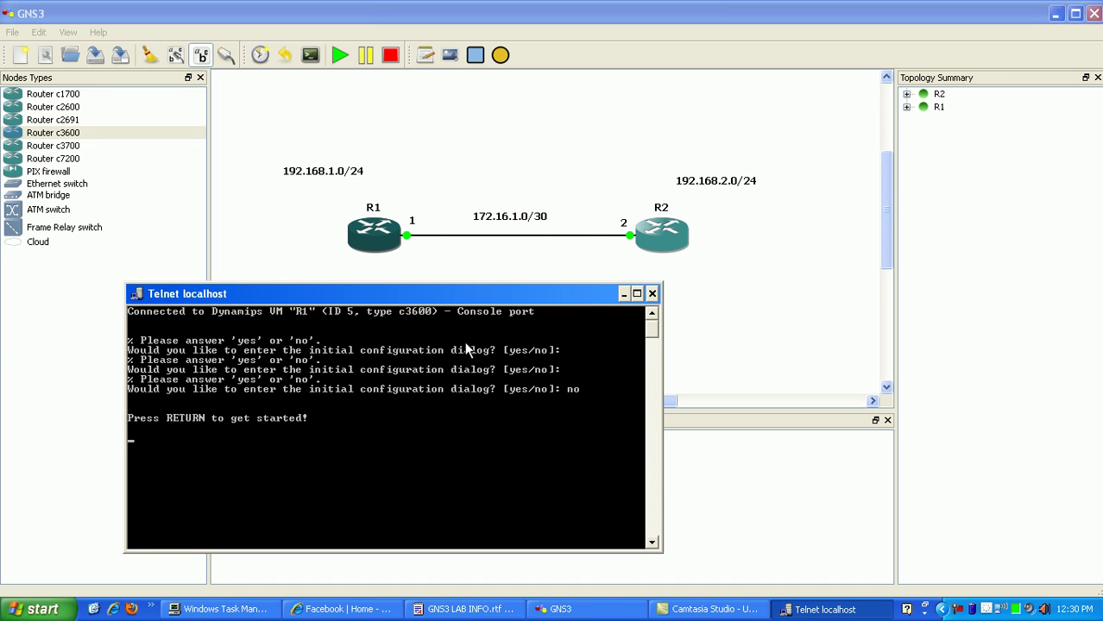
# - Enter privileged mode and global configuration on the router and set its hostname to R1
pyautogui.press('Return')
pyautogui.press('Return')
pyautogui.press('Return')
pyautogui.press('Return')
pyautogui.write('en')
pyautogui.press('Return')
pyautogui.write('config t')
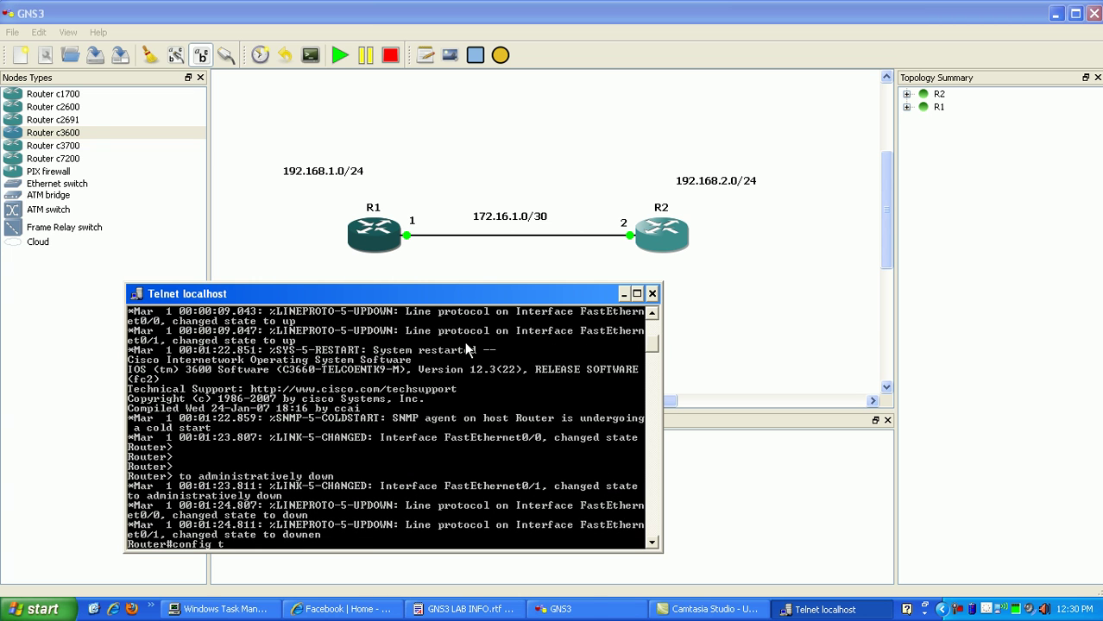
pyautogui.press('Return')
pyautogui.write('hos')
pyautogui.press('Tab')
pyautogui.write('R1')
pyautogui.press('Return')
# - Disable the exec timeout on line 0 with no exec-timeout and end configuration mode
pyautogui.write('line ')
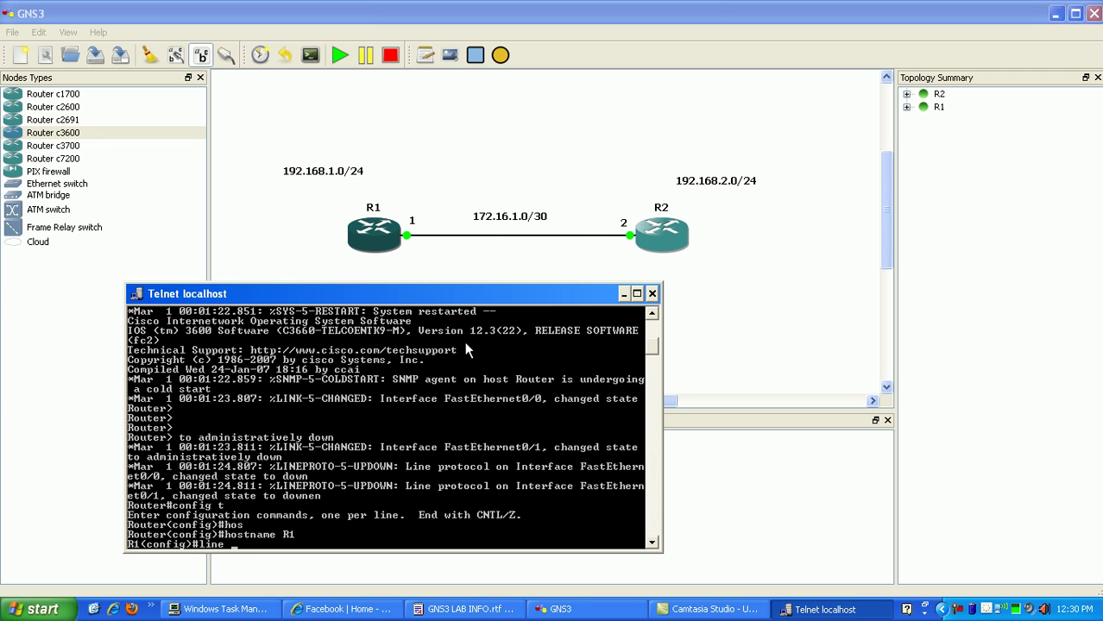
pyautogui.write('0')
pyautogui.press('Return')
pyautogui.write('no exec-9tm')
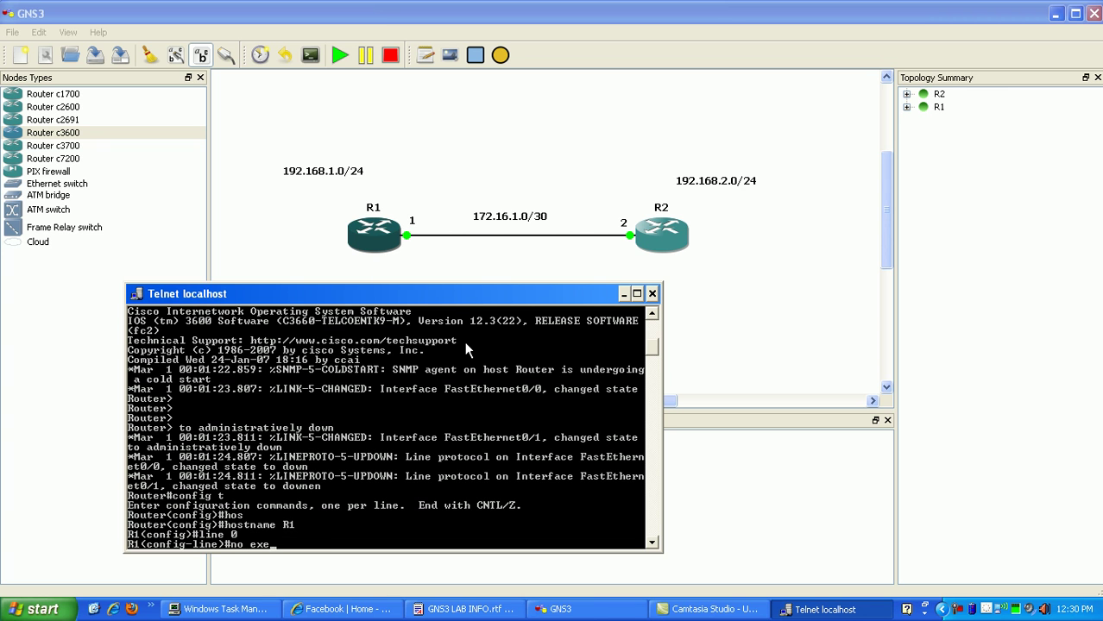
pyautogui.press('BackSpace')
pyautogui.press('BackSpace')
pyautogui.press('BackSpace')
pyautogui.write('tim')
pyautogui.press('Tab')
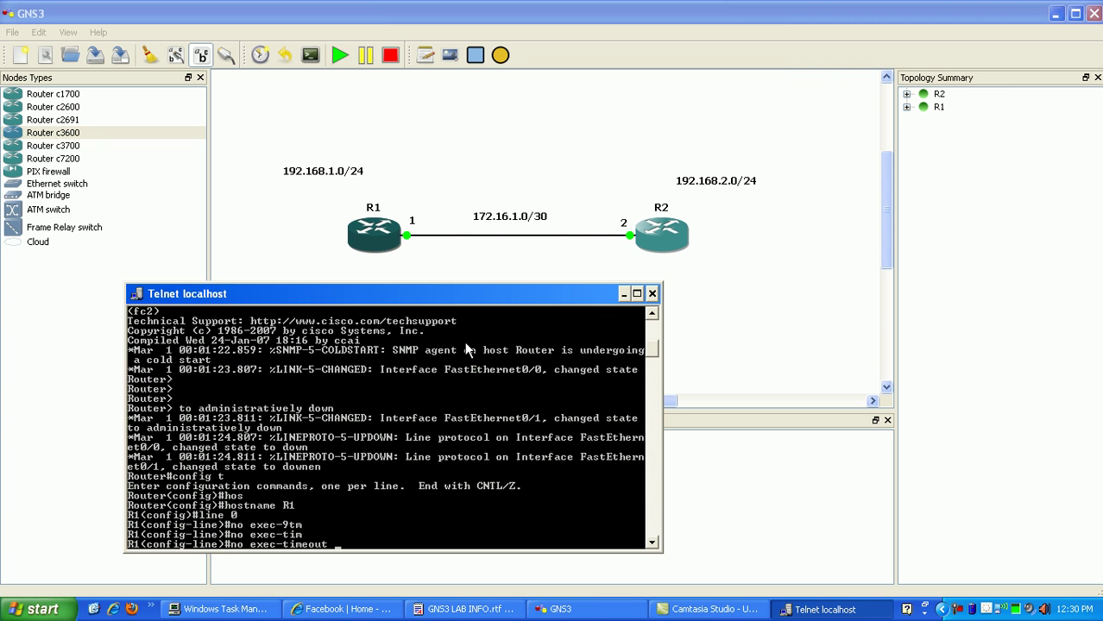
pyautogui.press('Return')
pyautogui.press('Return')
pyautogui.press('Return')
pyautogui.press('Return')
pyautogui.write('end')
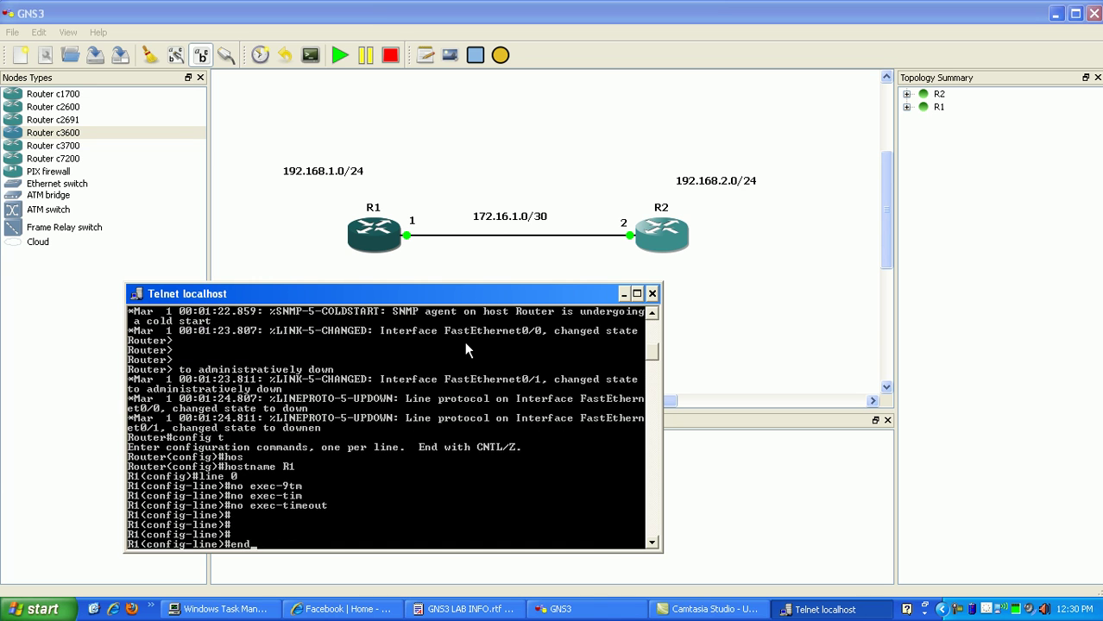
pyautogui.press('Return')
# - Configure interface fa0/0 on R1 with IP address 172.16.1.1 and mask 255.255.255.252, and enable it with no shut
pyautogui.write('in')
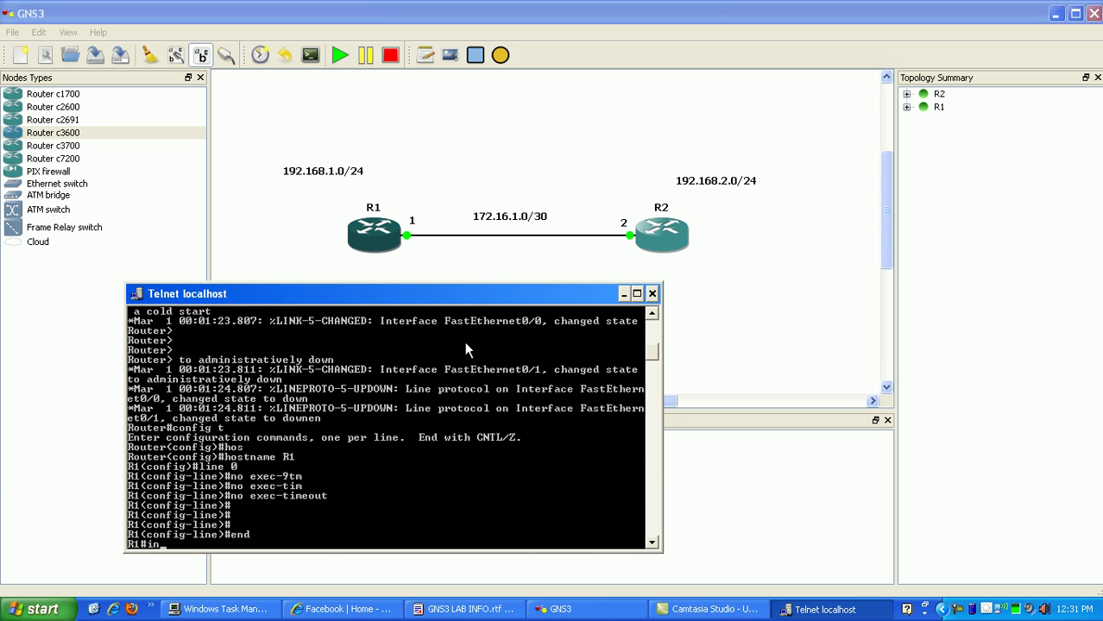
pyautogui.write('tconfig t')
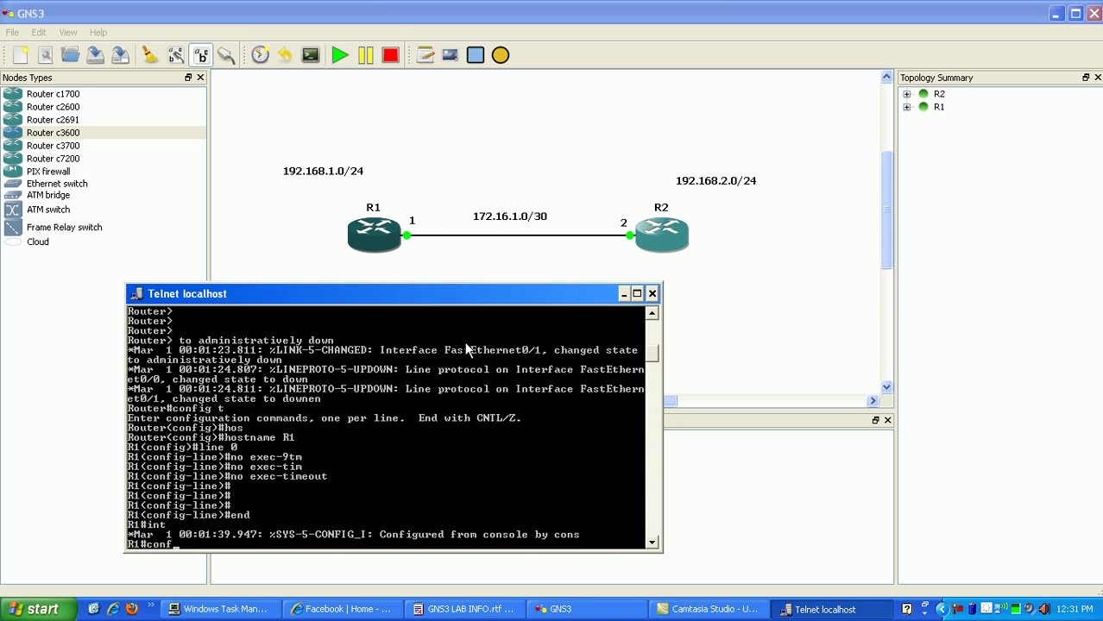
pyautogui.press('Return')
pyautogui.write('int fa0/0')
pyautogui.press('Return')
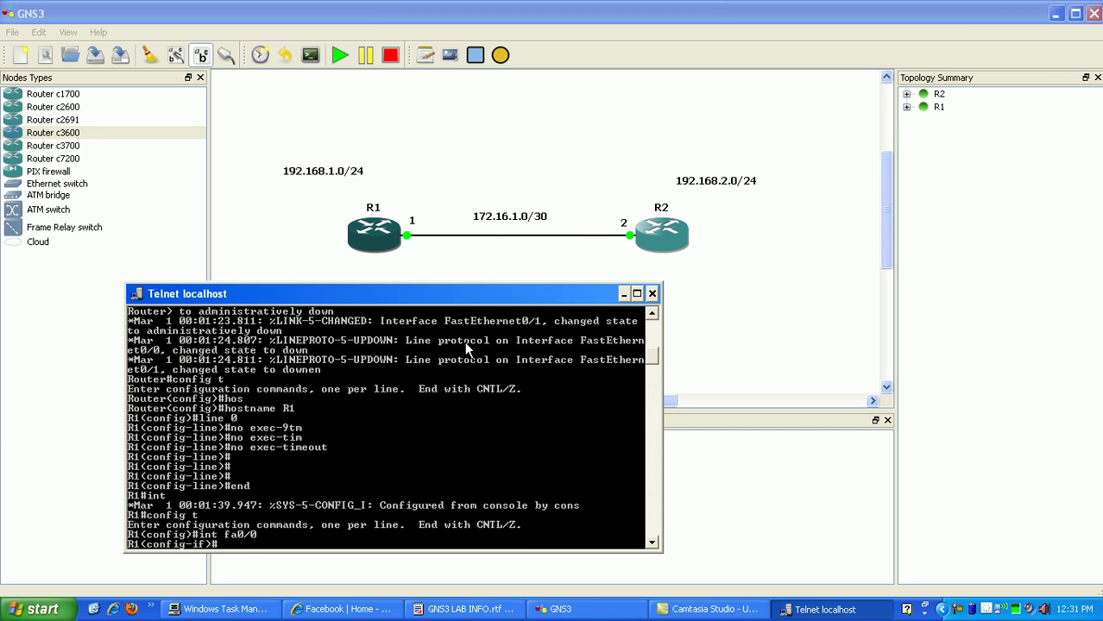
pyautogui.write('ip addr')
pyautogui.press('Tab')
pyautogui.write('172')
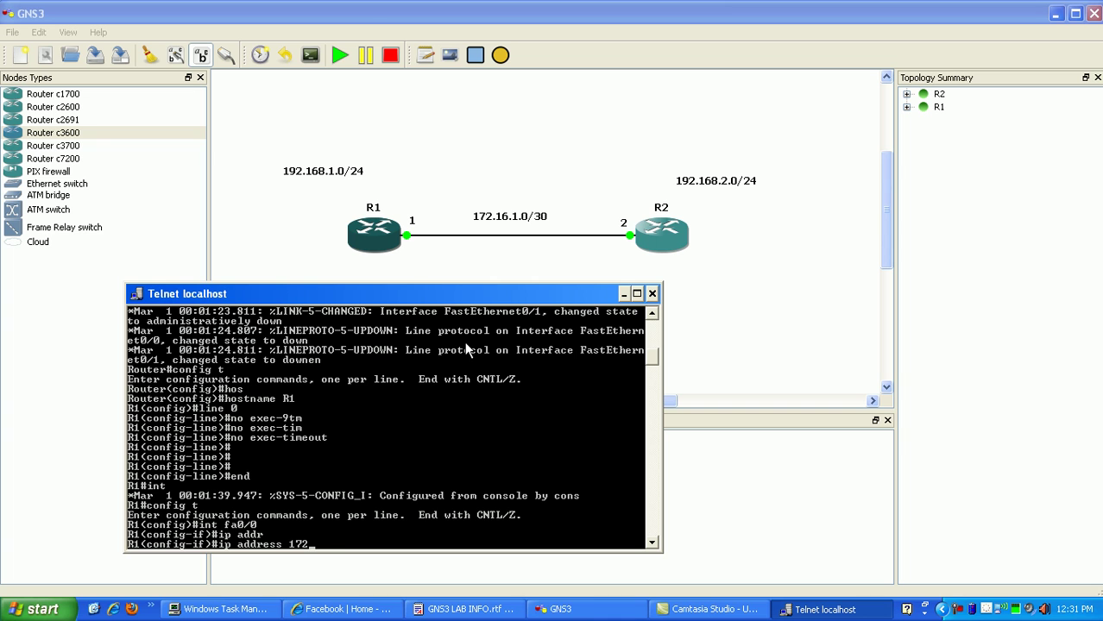
pyautogui.write('.16.1.1 255.255.255.252')
pyautogui.press('Return')
pyautogui.write('no shut')
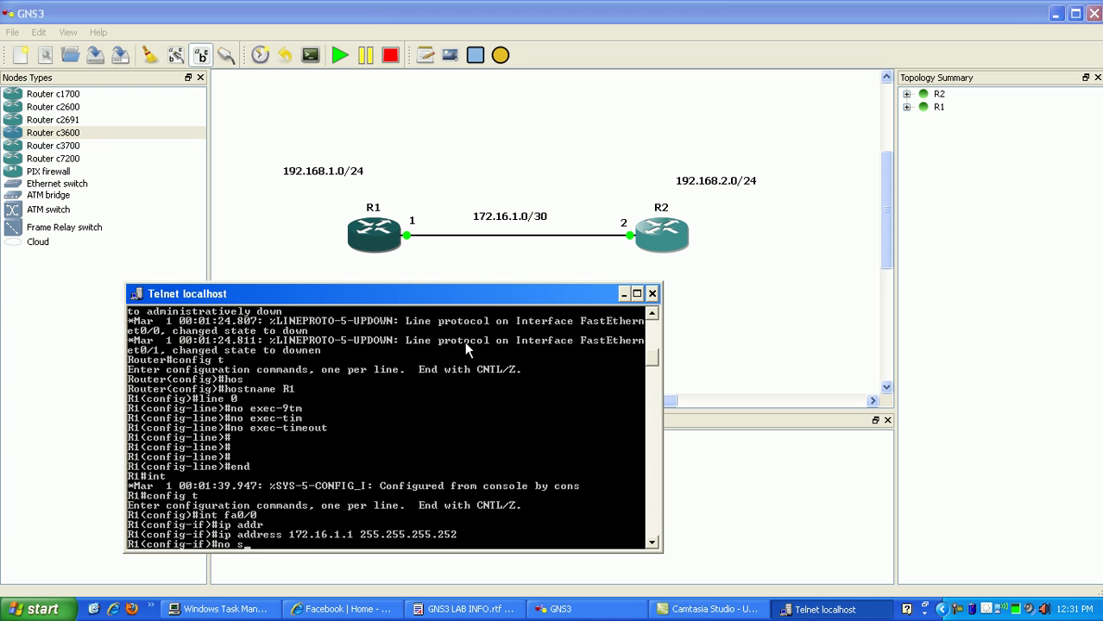
pyautogui.press('Return')
# - Create loopback interface lo0 on R1 with IP address 192.168.1.1 and mask 255.255.255.0
pyautogui.write('int f')
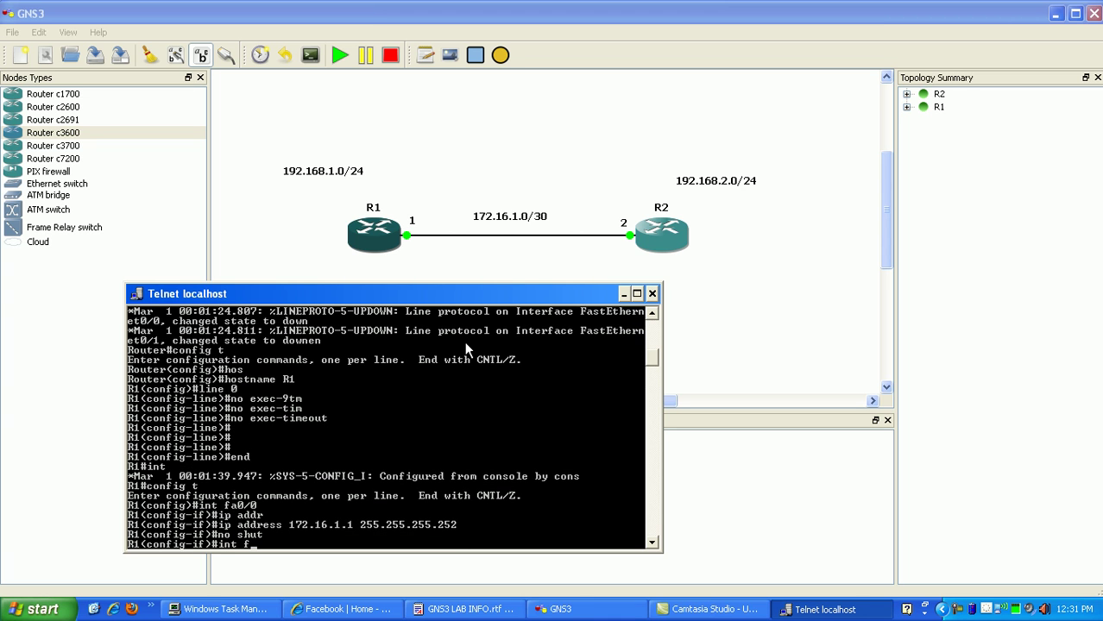
pyautogui.write('o0')
pyautogui.press('Return')
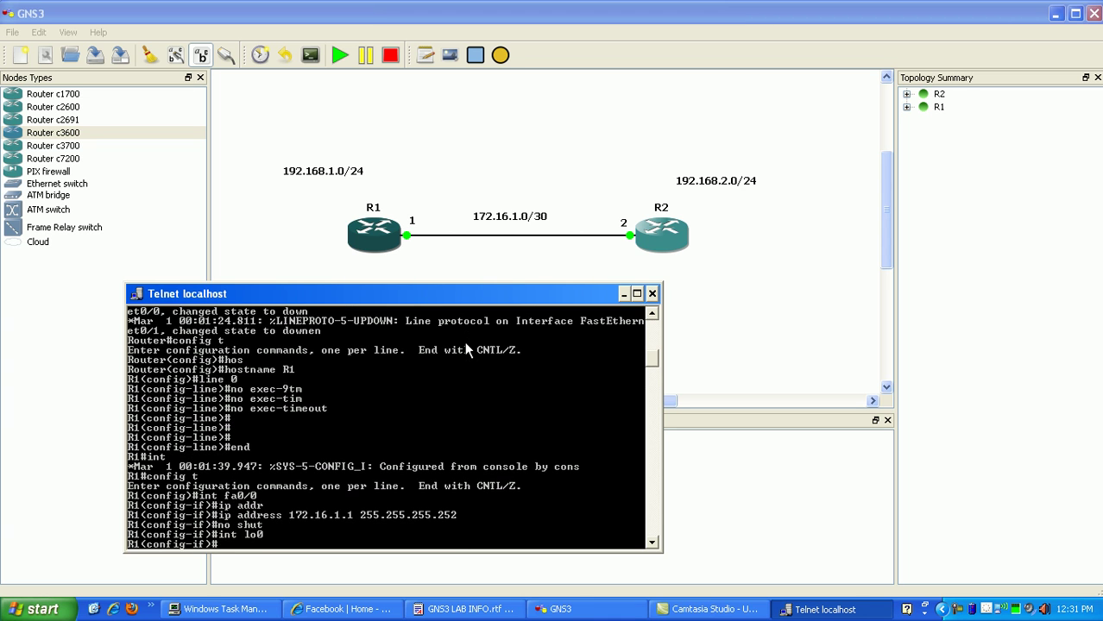
pyautogui.press('Return')
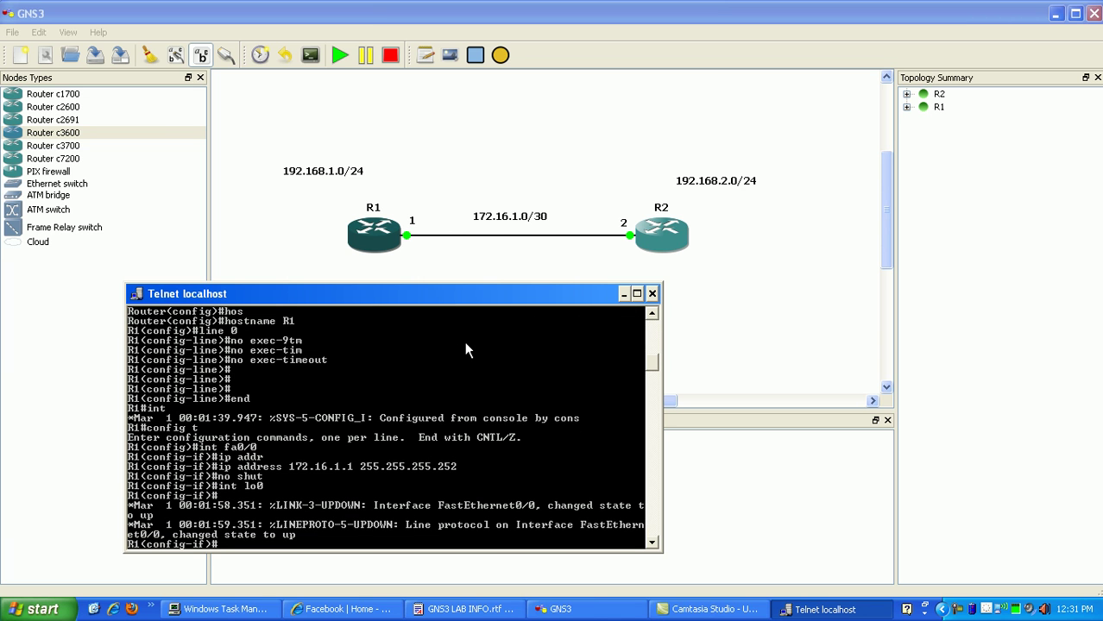
pyautogui.write('ip addr')
pyautogui.press('Tab')
pyautogui.write('192.168.1.0')
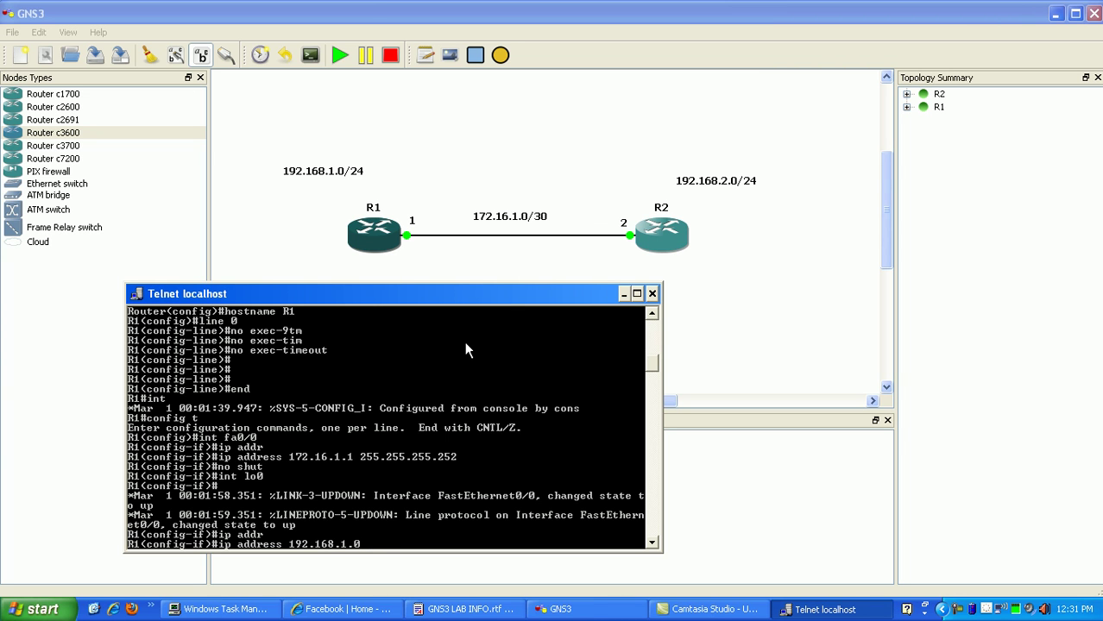
pyautogui.press('BackSpace')
pyautogui.write('1 255.255.255.0')
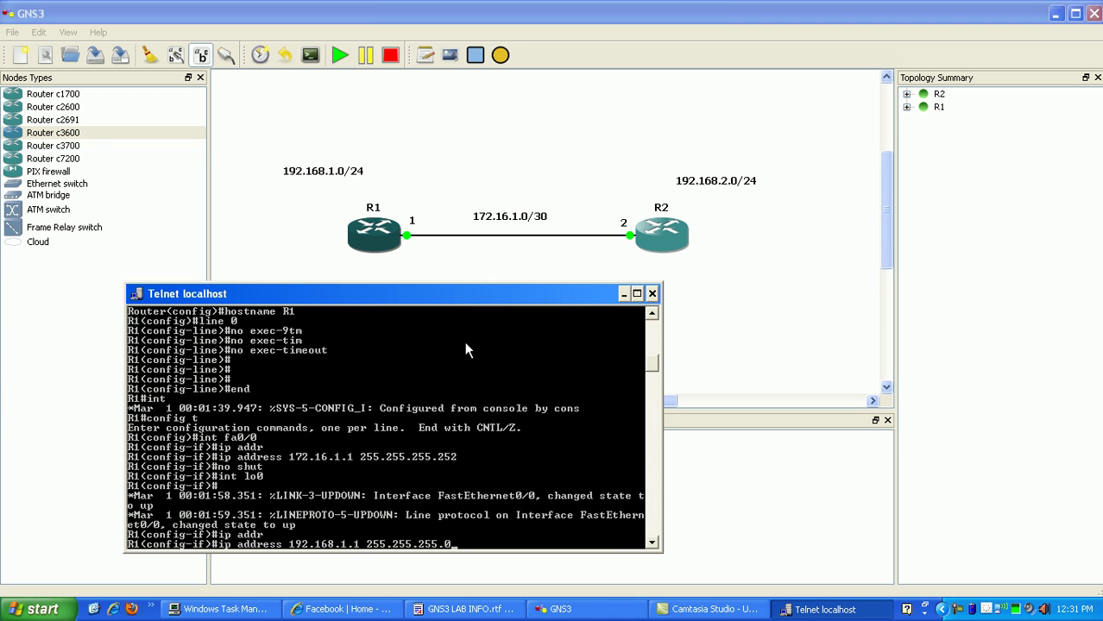
pyautogui.press('Return')
# - Start the RIP routing process on R1 and set it to version 2
pyautogui.write('router')
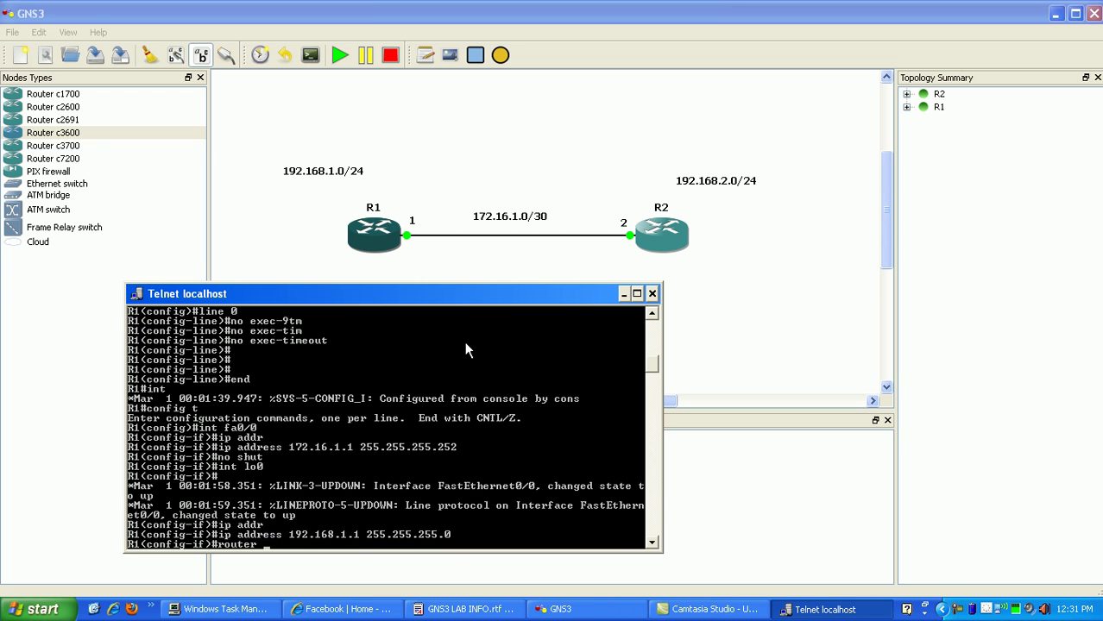
pyautogui.write(' r')
pyautogui.press('Tab')
pyautogui.press('Return')
pyautogui.write('ver')
pyautogui.press('Tab')
pyautogui.press('Return')
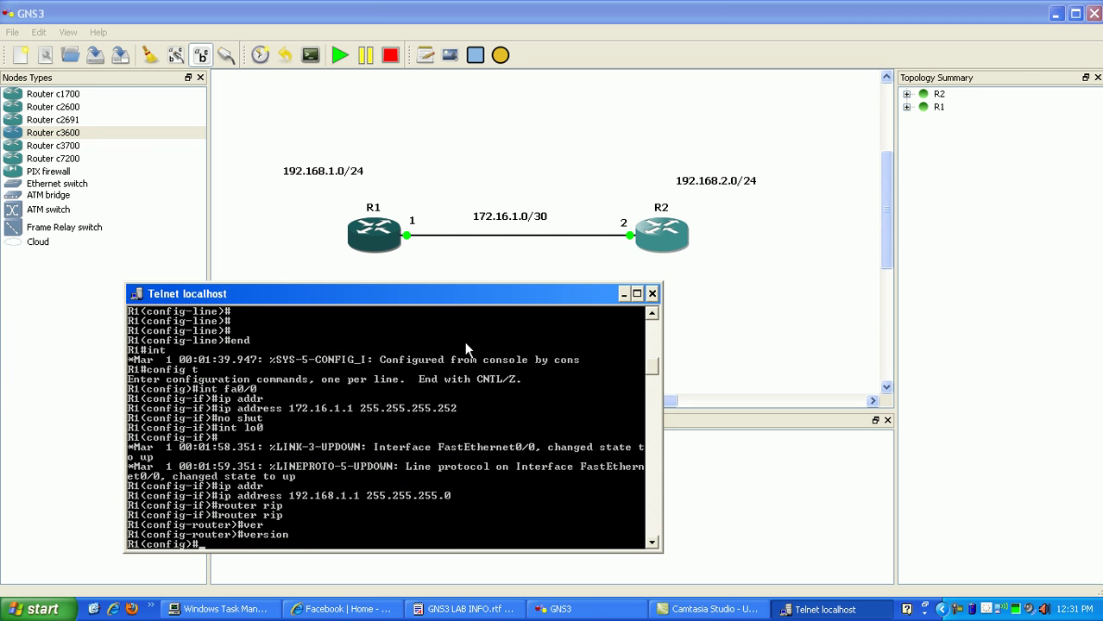
pyautogui.write('e')
pyautogui.write('router rip')
pyautogui.press('Tab')
pyautogui.press('Return')
pyautogui.write('ver')
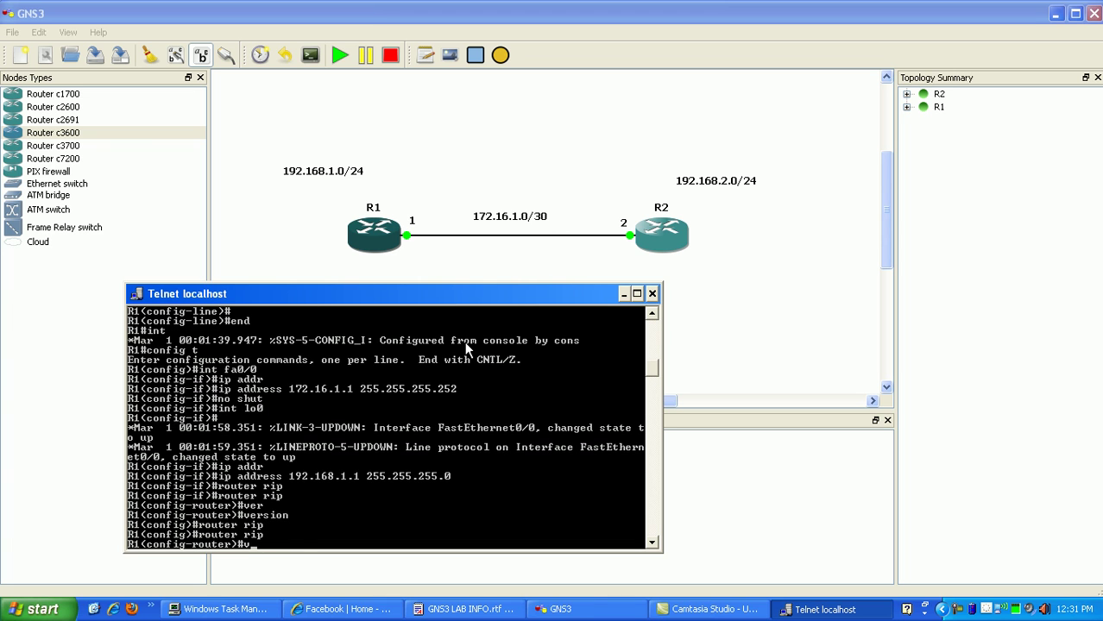
pyautogui.press('Tab')
pyautogui.write('22')
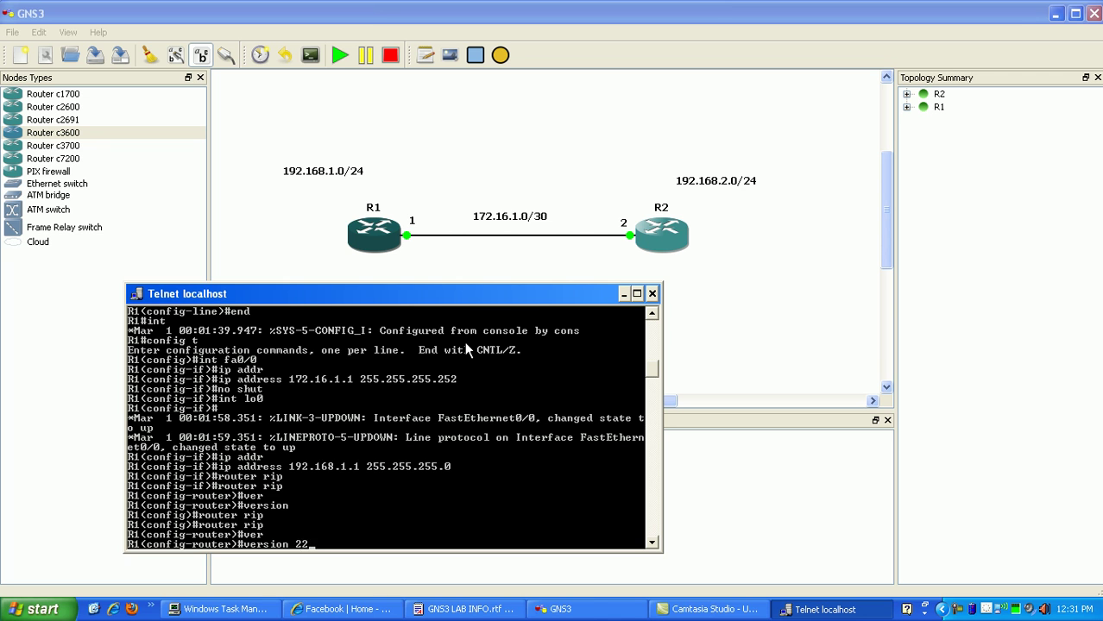
pyautogui.press('BackSpace')
pyautogui.press('Return')
# - Turn off automatic route summarization for RIP on R1 with no auto-summary
pyautogui.write('no au')
pyautogui.press('Tab')
pyautogui.press('Return')
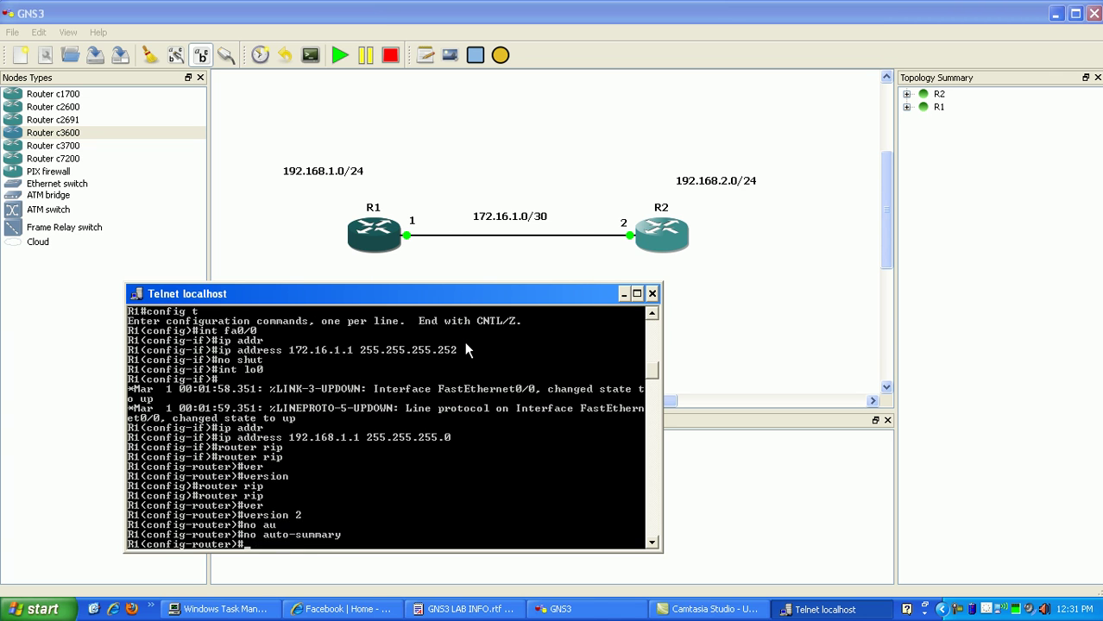
pyautogui.press('Return')
pyautogui.press('Return')
pyautogui.press('Return')
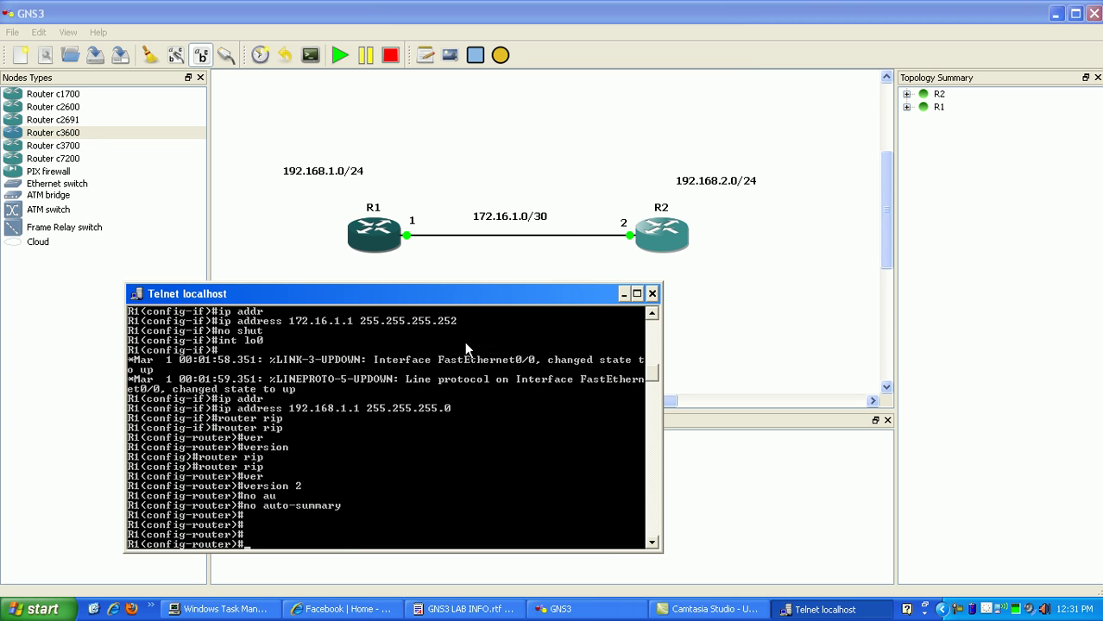
# - Advertise networks 192.168.1.0 and 172.16.1.0 in RIP on R1 and leave configuration mode with end
pyautogui.write('network 192.168.1.0')
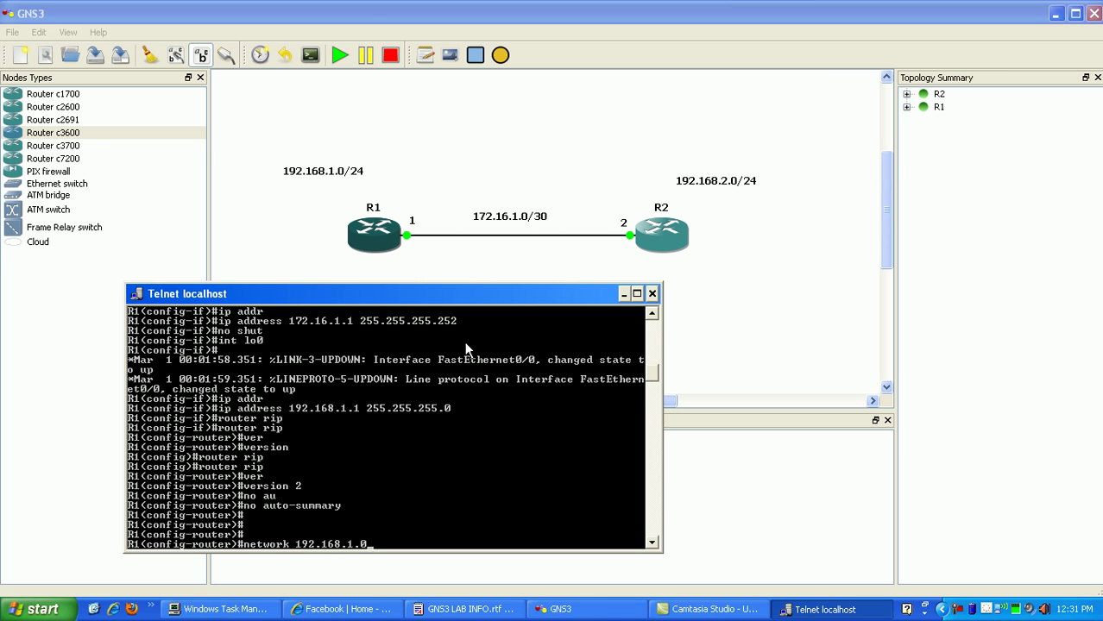
pyautogui.press('Return')
pyautogui.write('network 172.16.1.0')
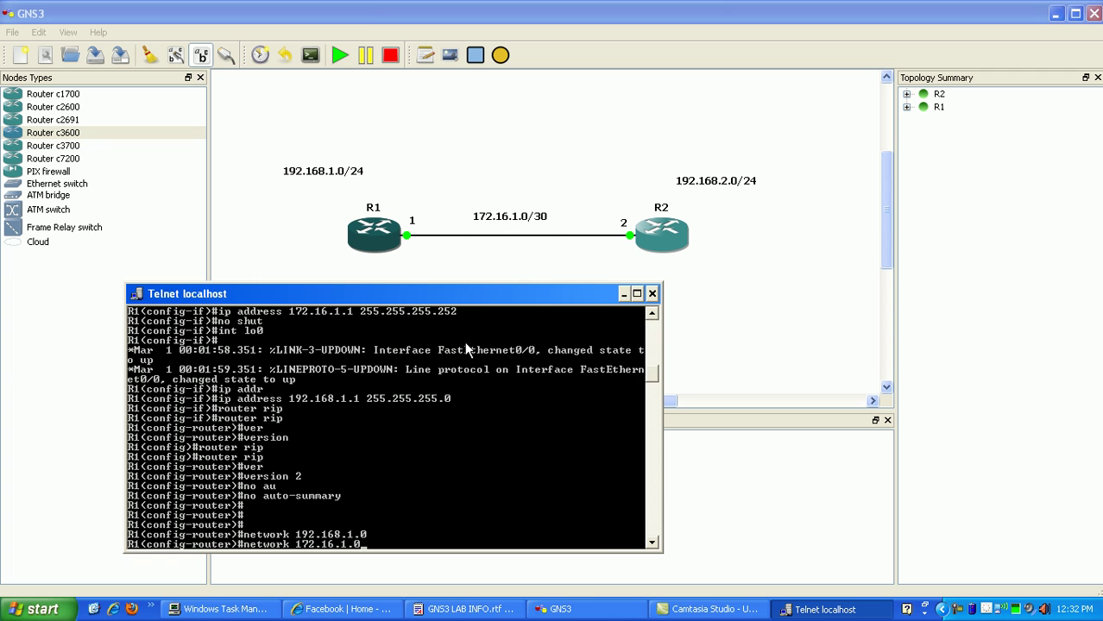
pyautogui.press('Return')
pyautogui.press('Return')
pyautogui.write('end')
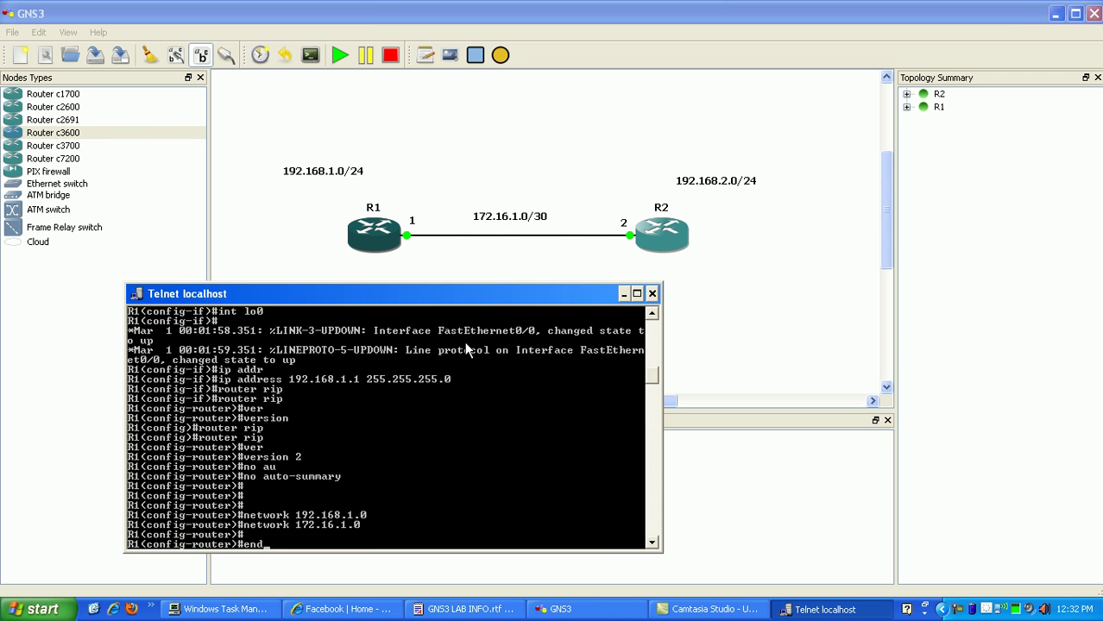
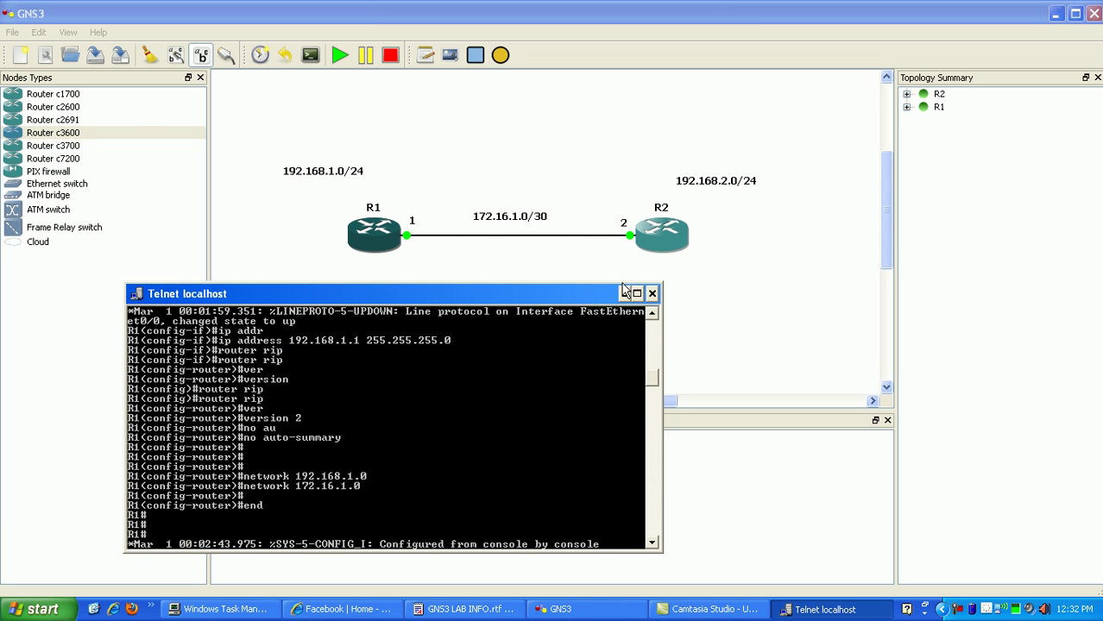
# - Open the console of router R2 and answer no to the initial configuration dialog
pyautogui.click(664, 248)
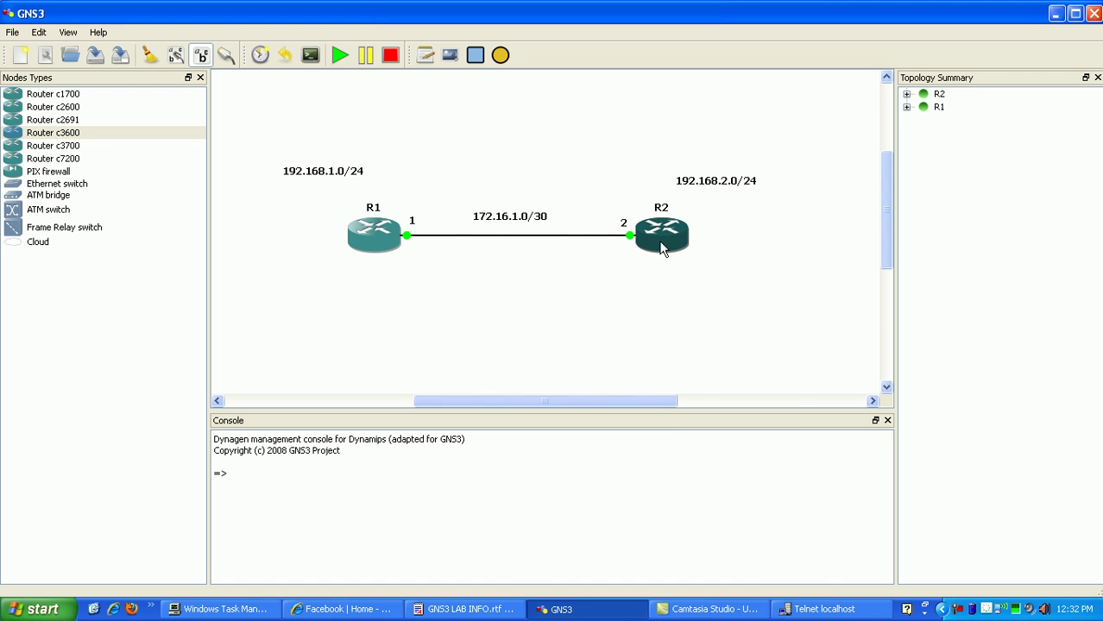
pyautogui.rightClick(661, 245)
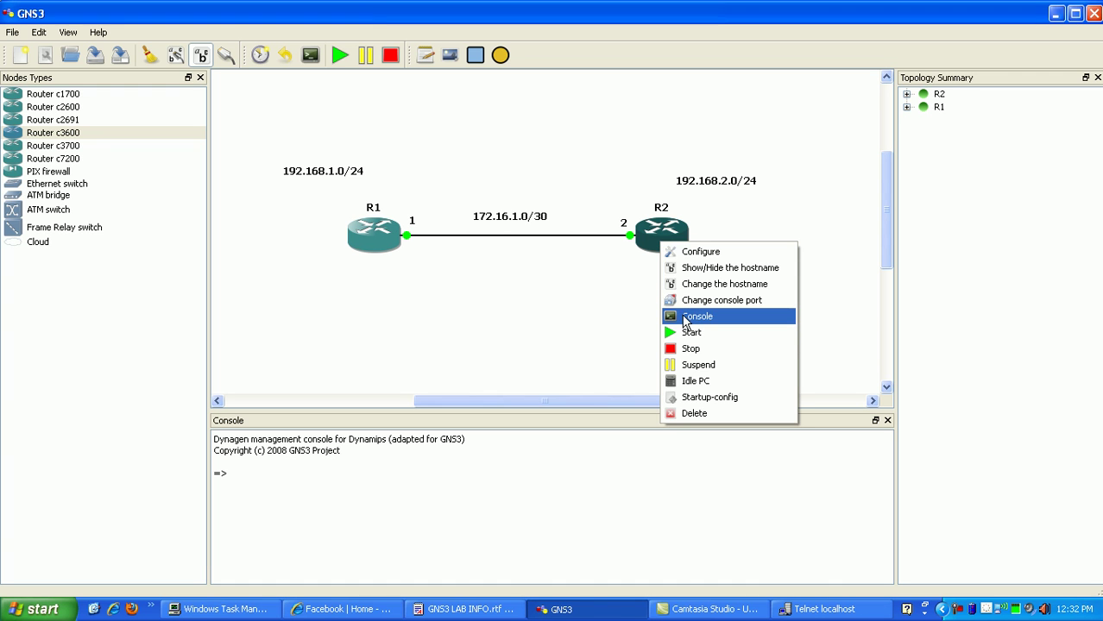
pyautogui.click(686, 317)
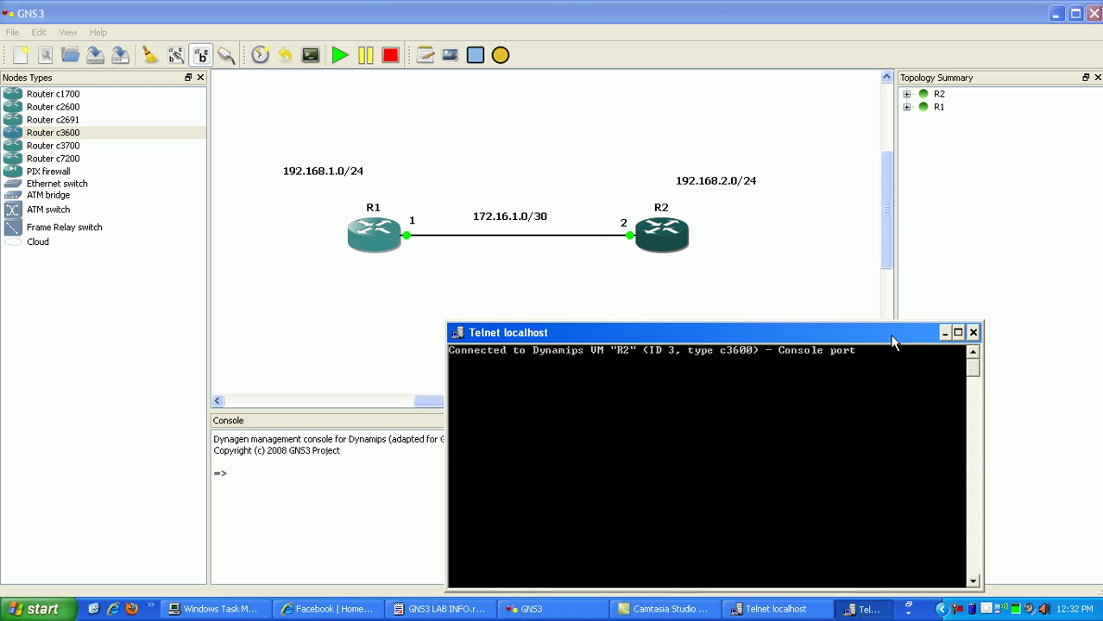
pyautogui.press('Return')
pyautogui.press('Return')
pyautogui.press('Return')
pyautogui.press('Return')
pyautogui.write('no')
pyautogui.press('Return')
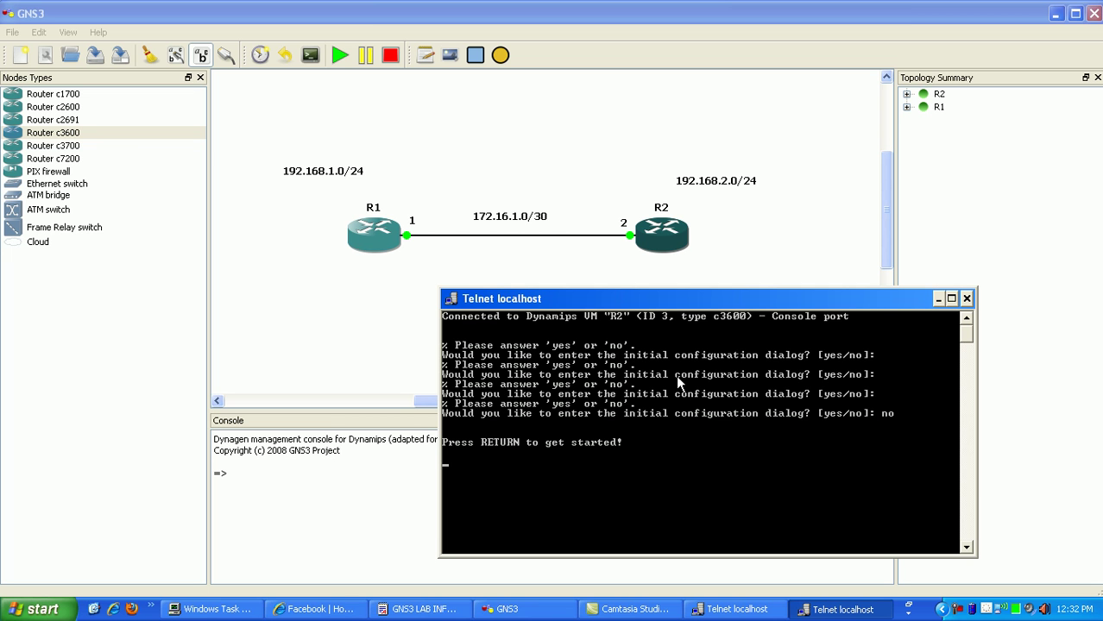
pyautogui.press('Return')
pyautogui.press('Return')
pyautogui.press('Return')
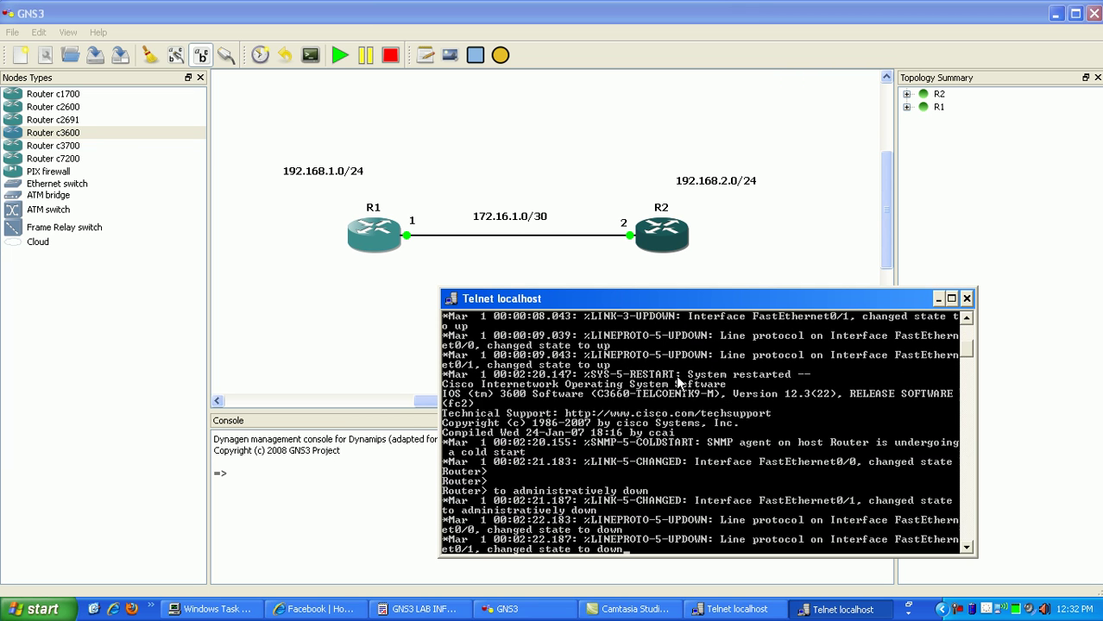
# - Enter privileged and global configuration mode on the second router and set its hostname to R2
pyautogui.press('Return')
pyautogui.press('Return')
pyautogui.write('en')
pyautogui.press('Return')
pyautogui.write('config t')
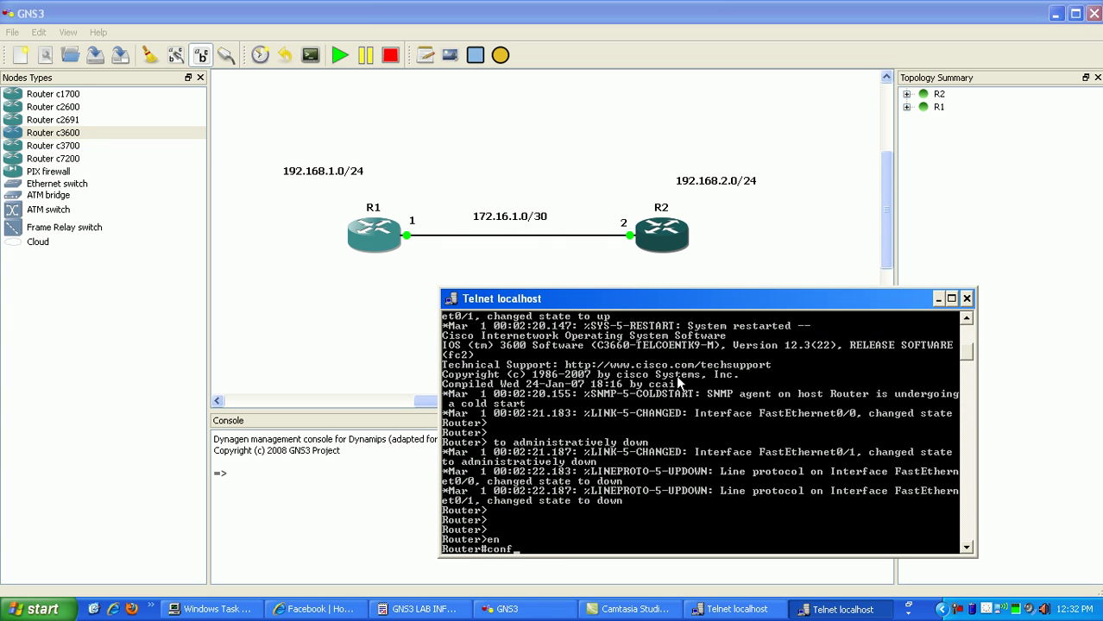
pyautogui.press('Return')
pyautogui.write('hos')
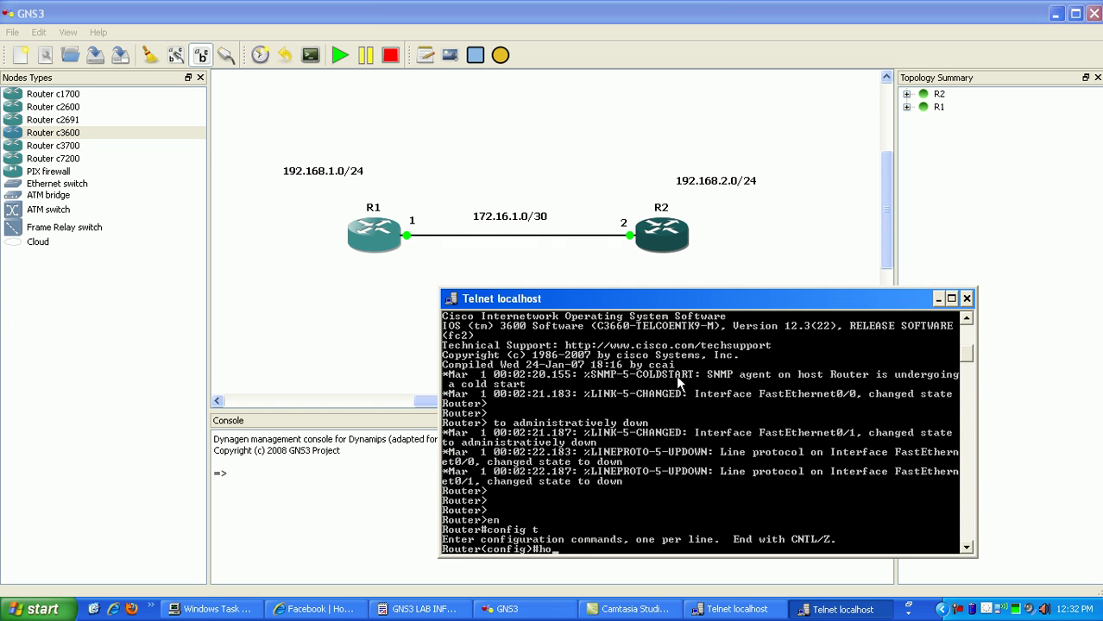
pyautogui.press('Tab')
pyautogui.write('R2')
pyautogui.press('Return')
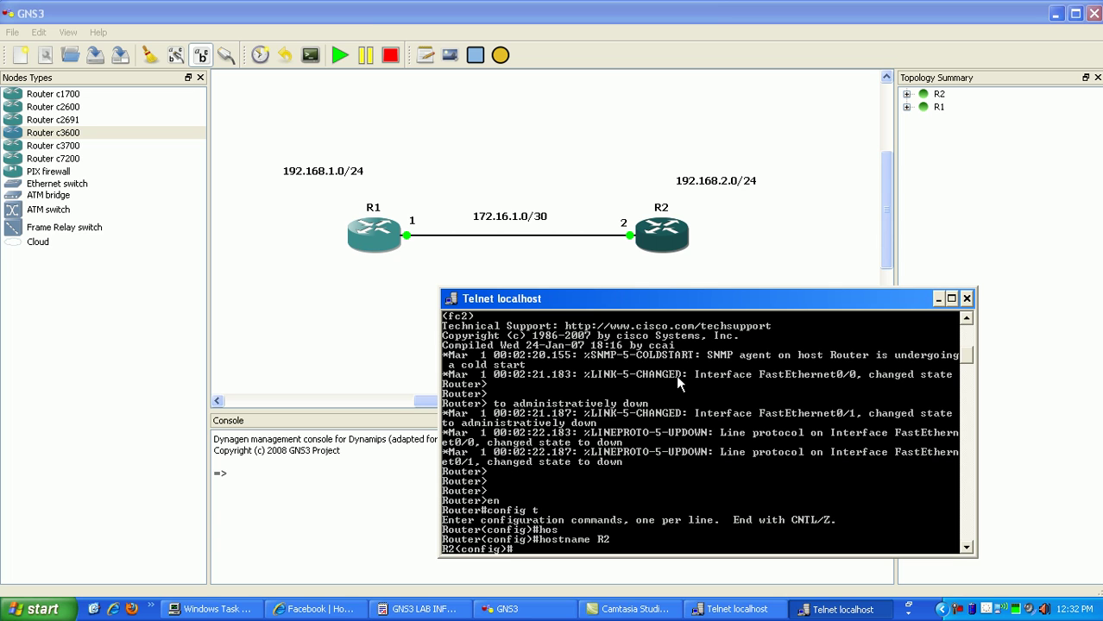
# - Disable the exec timeout on line 0 of R2 with no exec-timeout
pyautogui.write('line 0')
pyautogui.press('Return')
pyautogui.write('o')
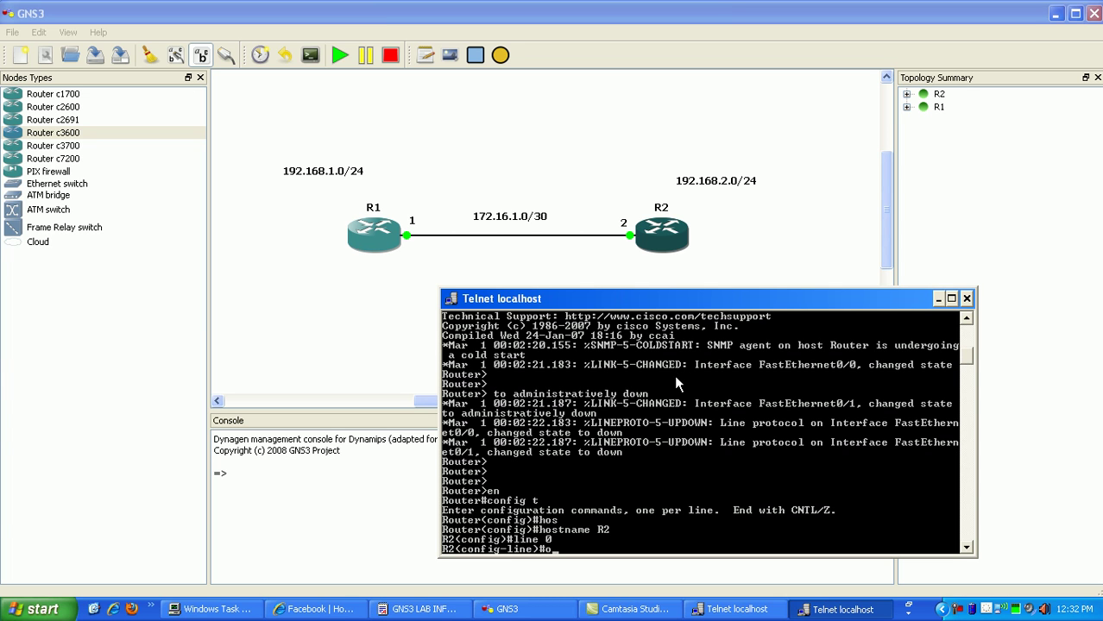
pyautogui.write('o exec-tim')
pyautogui.press('Tab')
pyautogui.press('Return')
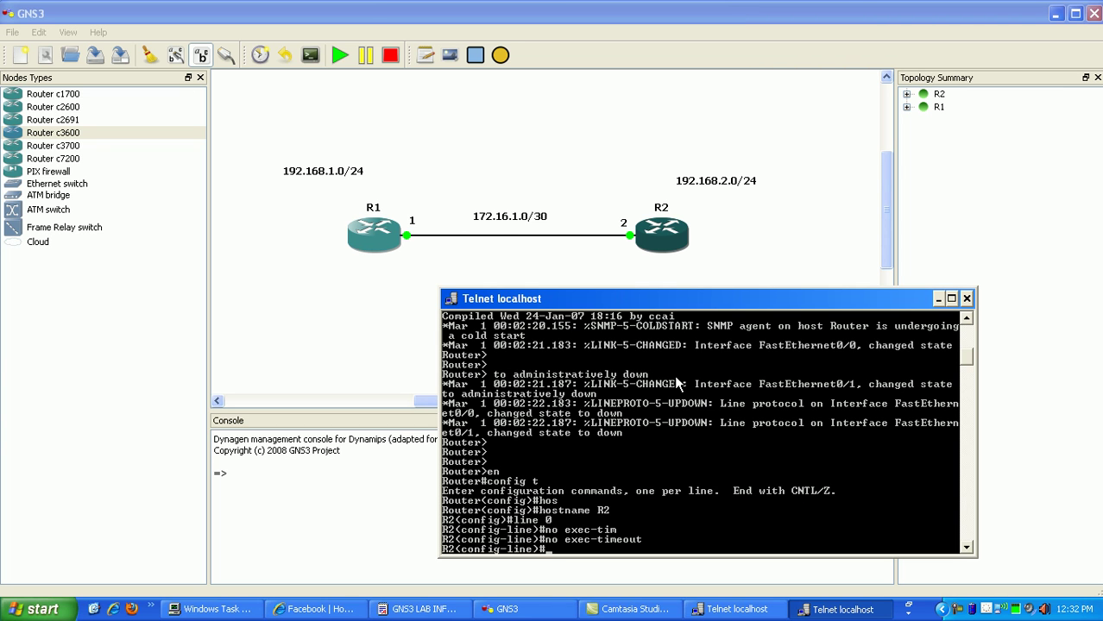
# - Create loopback interface lo0 on R2 with IP address 192.168.2.1 and mask 255.255.255.0
pyautogui.write('int lo0')
pyautogui.press('Return')
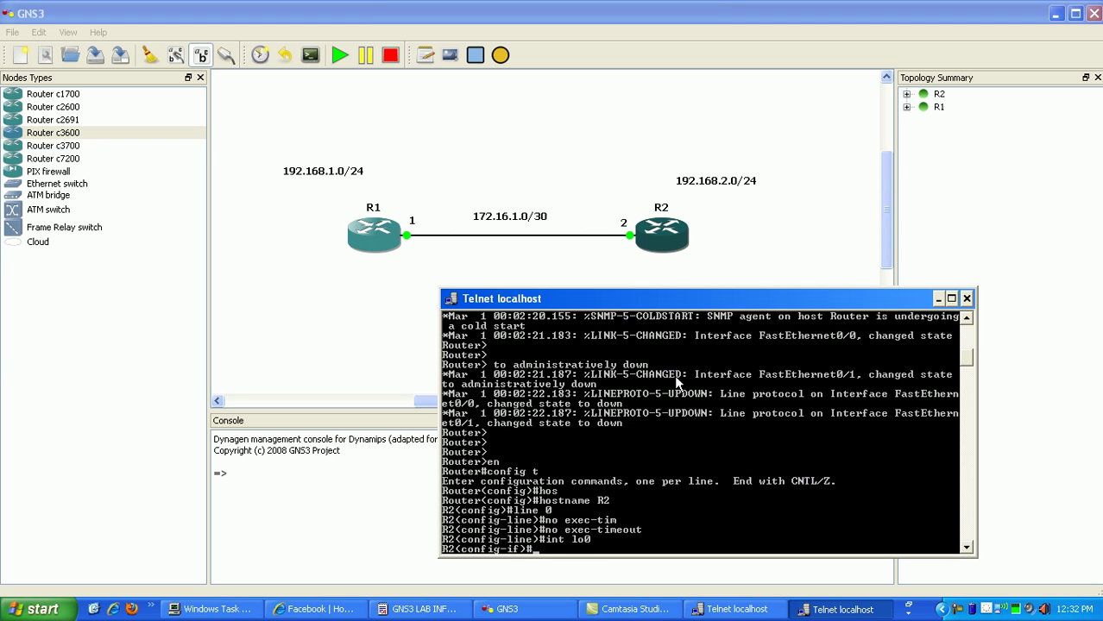
pyautogui.write('ip ad')
pyautogui.press('Tab')
pyautogui.write('192.168.2.')
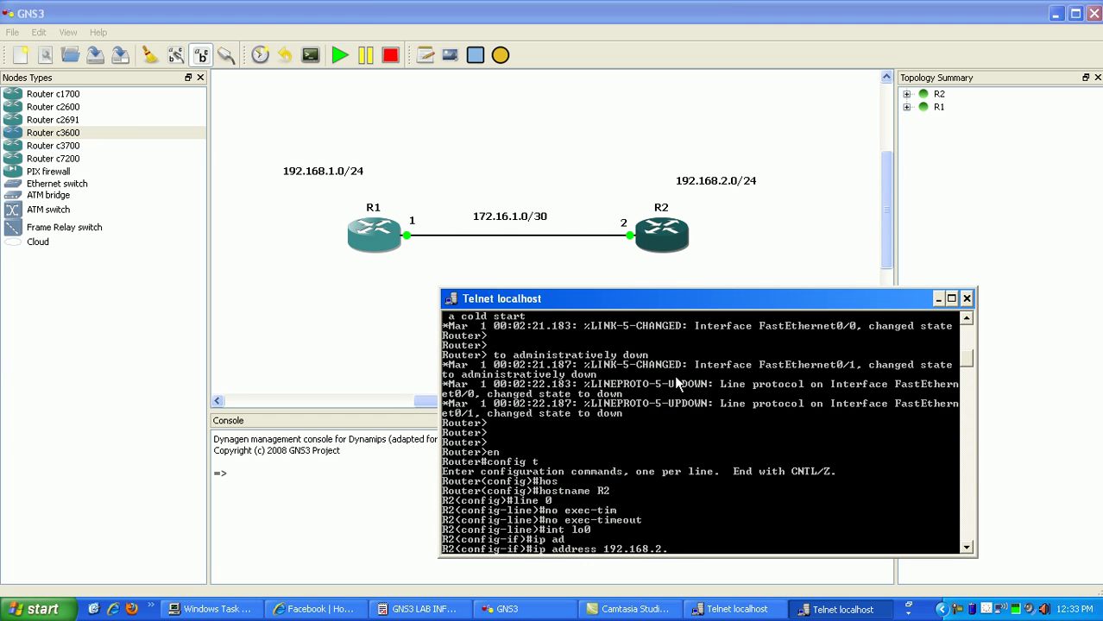
pyautogui.write('1 255.255.255.255.0')
pyautogui.press('Return')
# - Assign IP address 172.16.1.2 with mask 255.255.255.252 to interface fa0/0 on R2
pyautogui.write('int fa0/0')
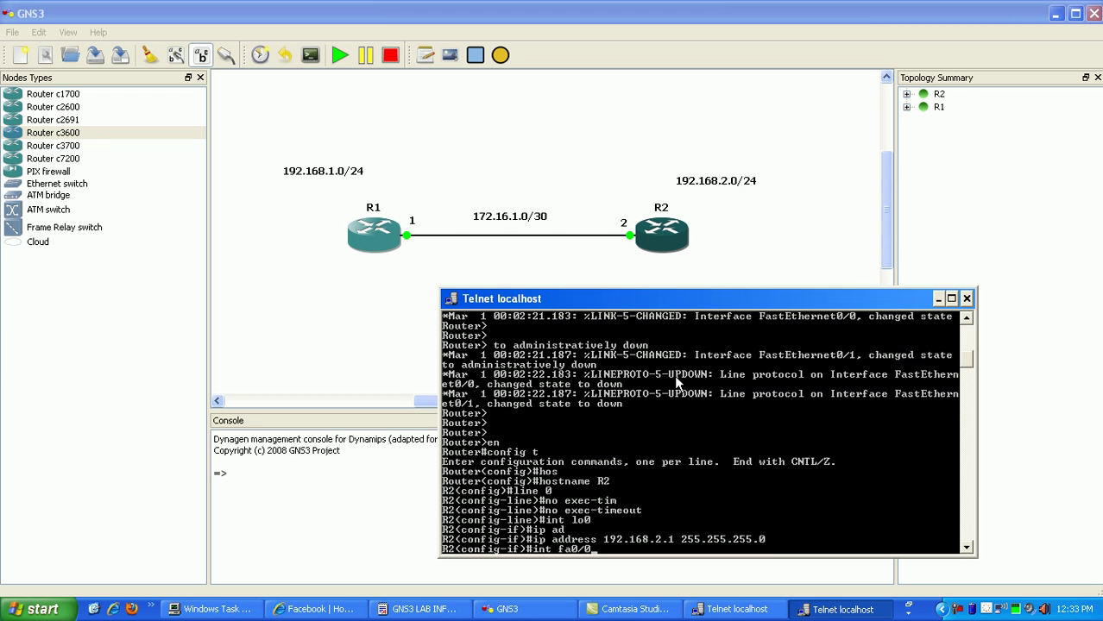
pyautogui.press('Return')
pyautogui.write('ip addr')
pyautogui.press('Tab')
pyautogui.write('172.16.')
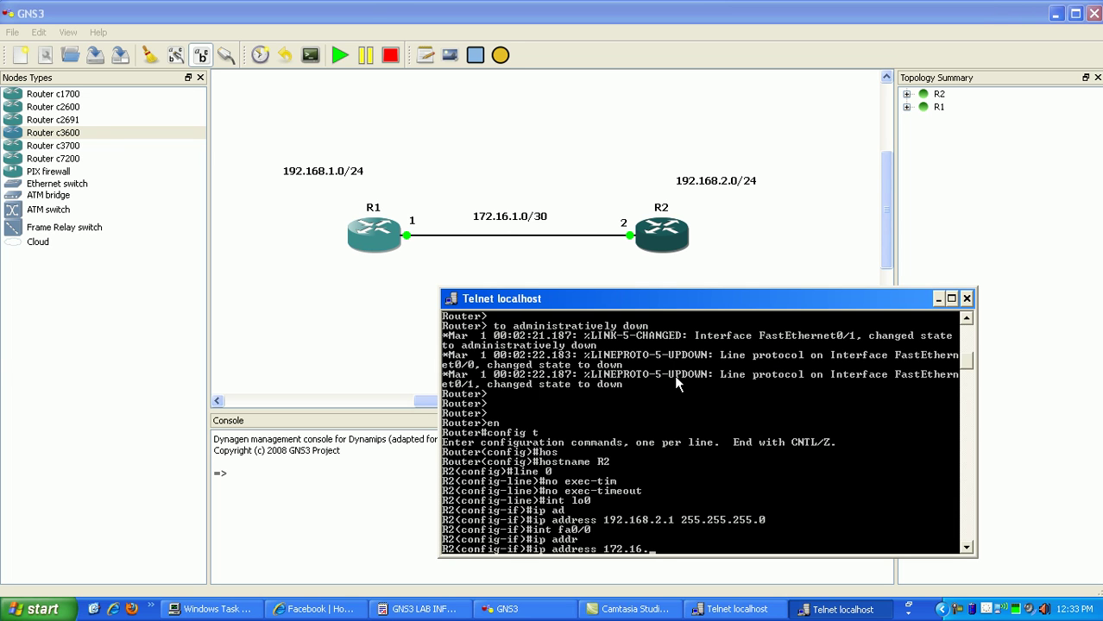
pyautogui.write('1.2 255.255.255.252')
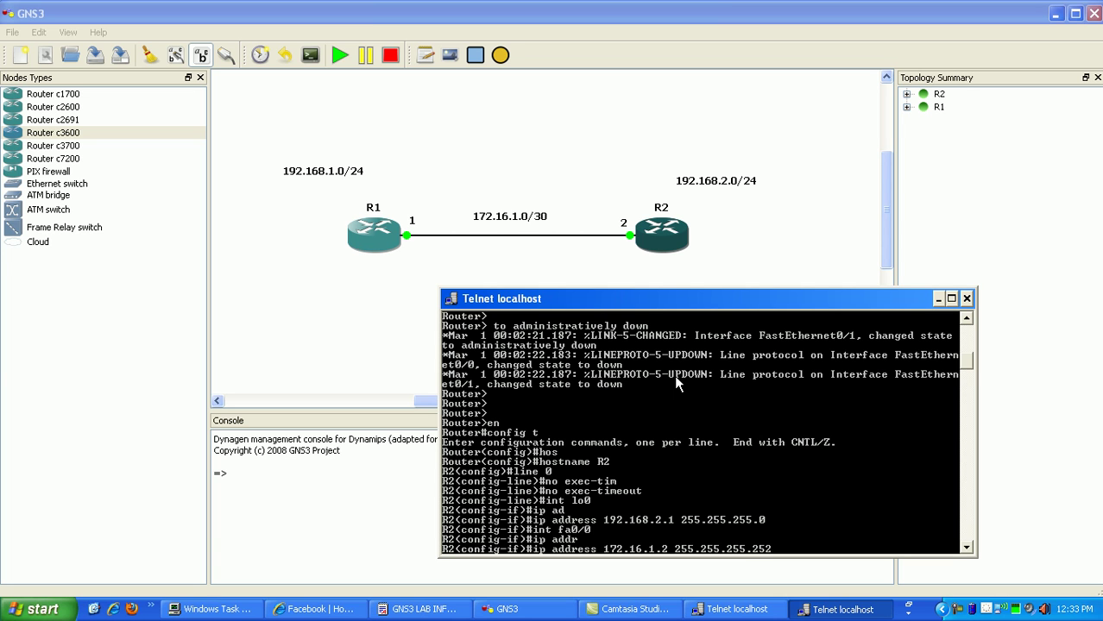
pyautogui.press('Return')
# - Start the RIP routing process on R2 and set it to version 2
pyautogui.write('router rip')
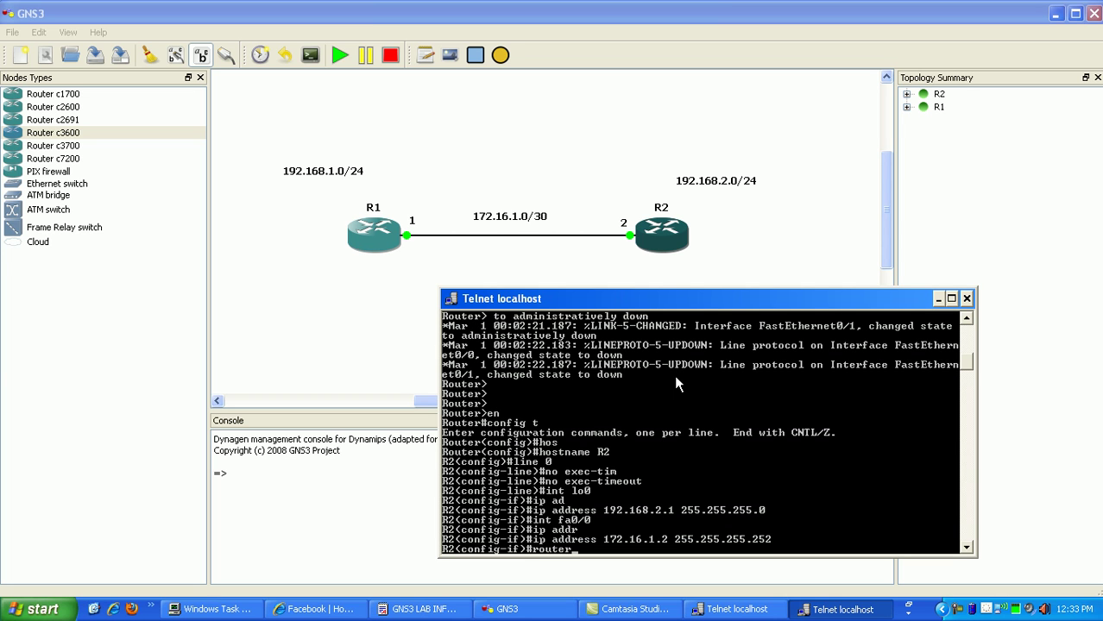
pyautogui.press('Return')
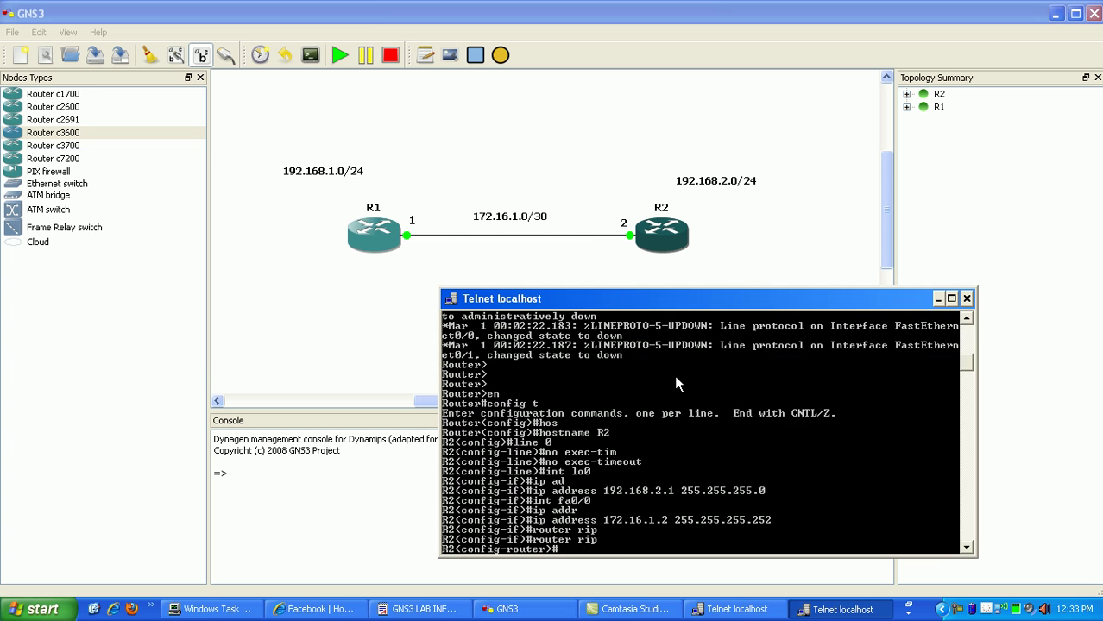
pyautogui.write('ver')
pyautogui.press('Tab')
pyautogui.write('2')
pyautogui.press('Return')
# - Turn off automatic route summarization for RIP on R2 with no auto-summary
pyautogui.write('no a')
pyautogui.press('Tab')
pyautogui.write('u')
pyautogui.press('Tab')
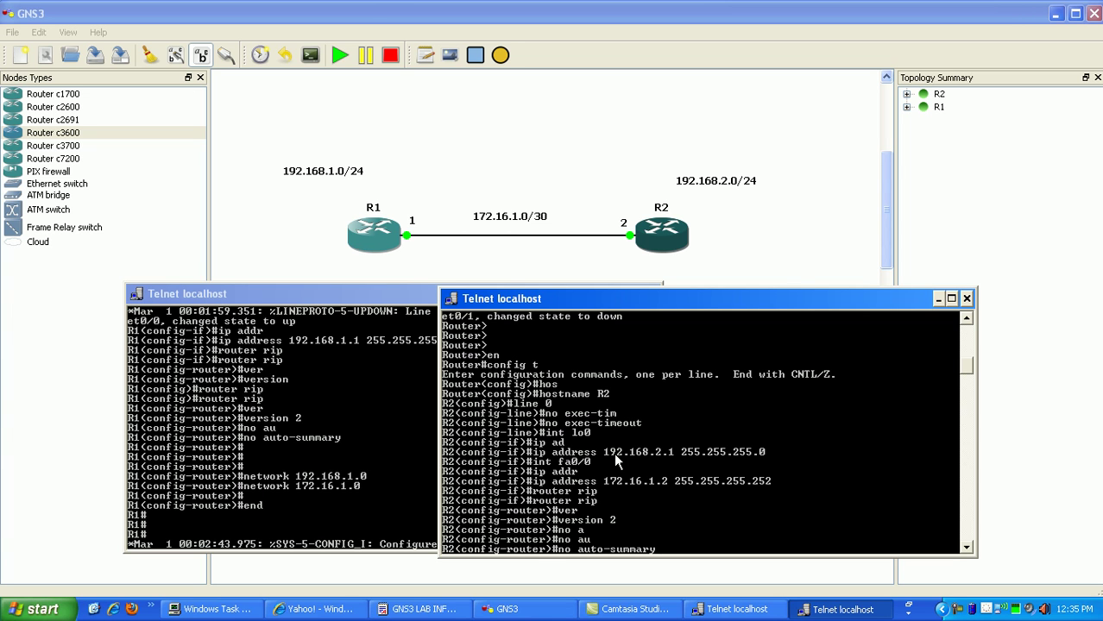
pyautogui.press('Return')
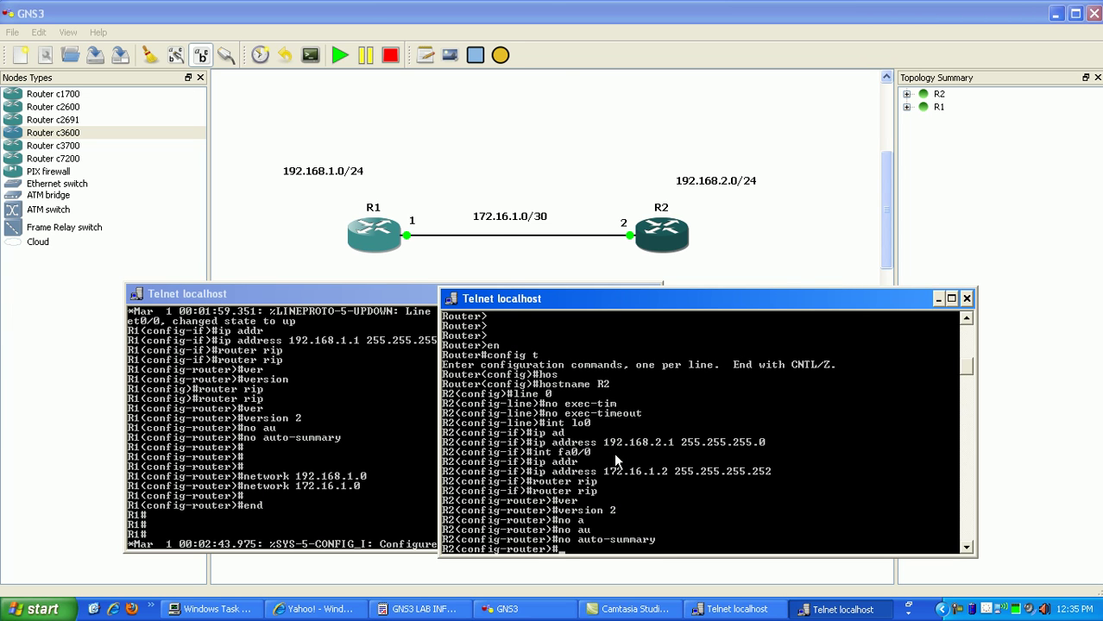
# - Advertise networks 192.168.2.0 and 172.16.1.0 in RIP on R2 and leave configuration mode with end
pyautogui.write('network')
pyautogui.press('Tab')
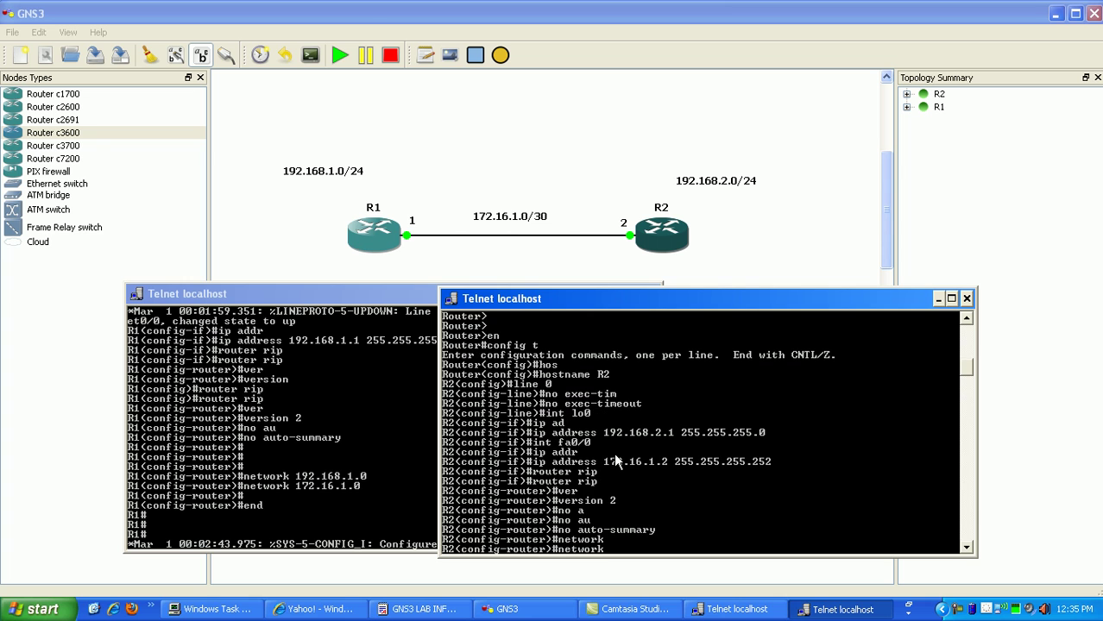
pyautogui.write('192.168.2.0')
pyautogui.press('Return')
pyautogui.write('netow')
pyautogui.press('BackSpace')
pyautogui.press('BackSpace')
pyautogui.write('work 172.16.1.')
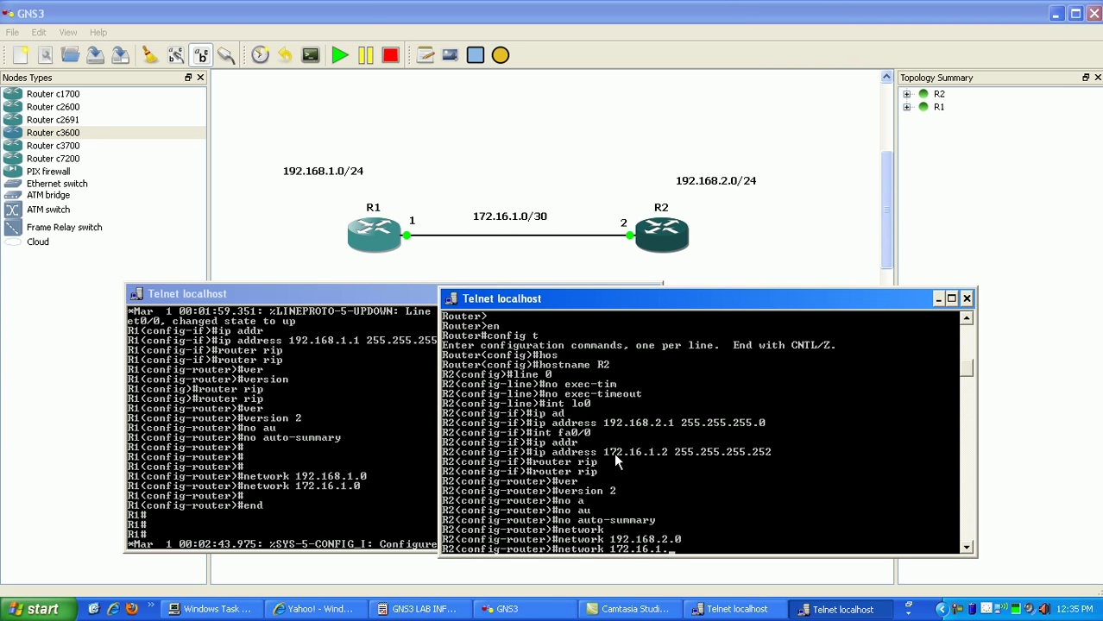
pyautogui.write('0')
pyautogui.press('Return')
pyautogui.write('end')
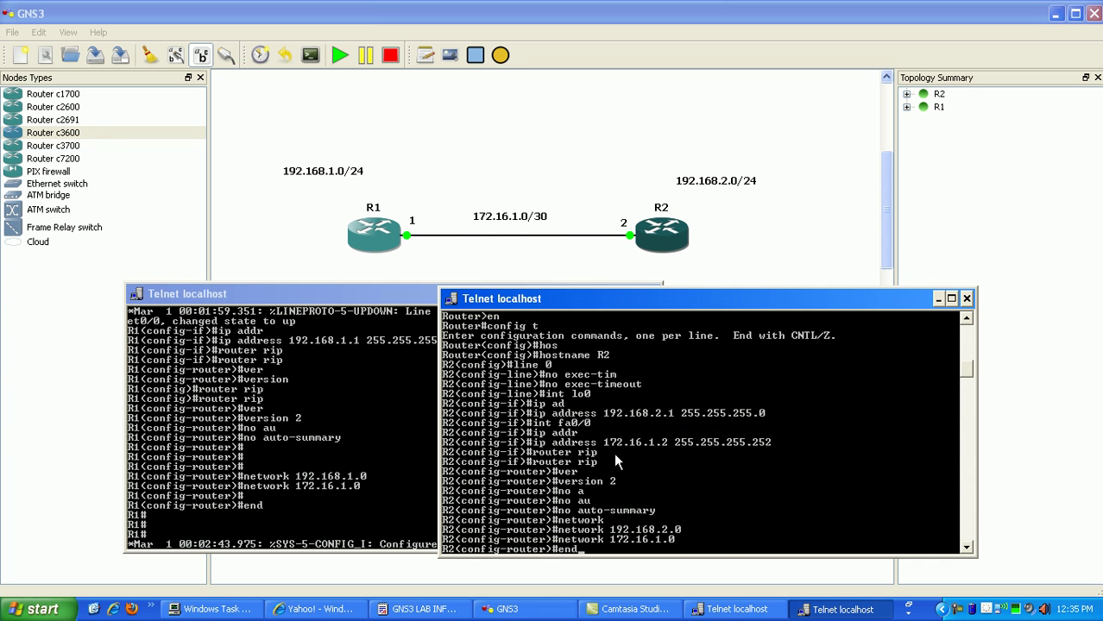
pyautogui.press('Return')
pyautogui.press('Return')
pyautogui.press('Return')
# - Display the routing protocol settings on R2 with show ip protocols
pyautogui.write('show')
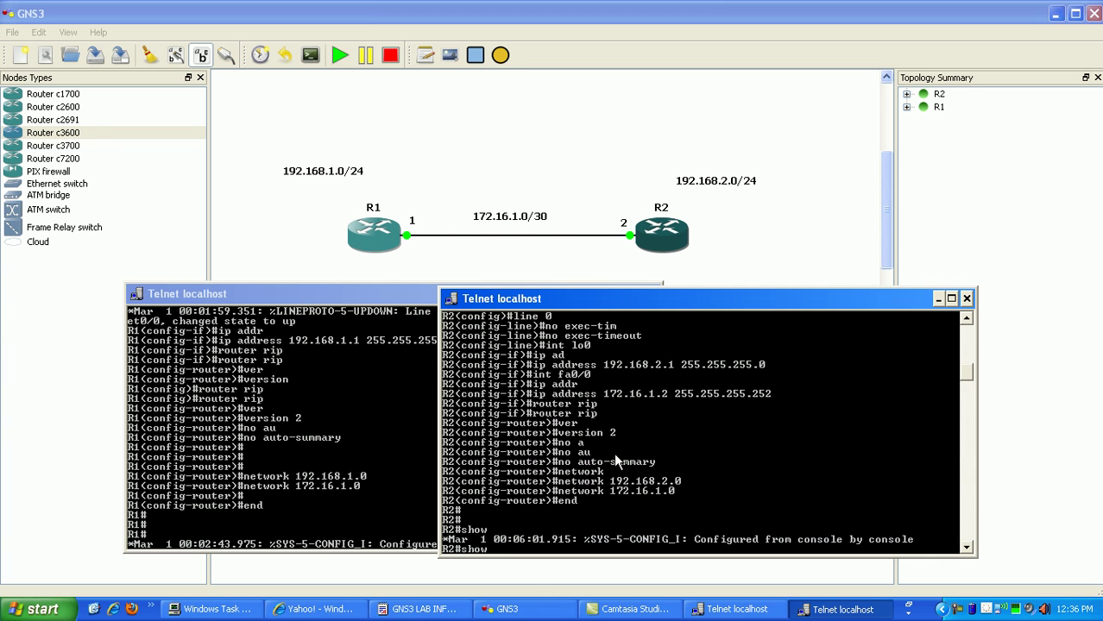
pyautogui.write(' ip pr')
pyautogui.press('Tab')
pyautogui.write('ot')
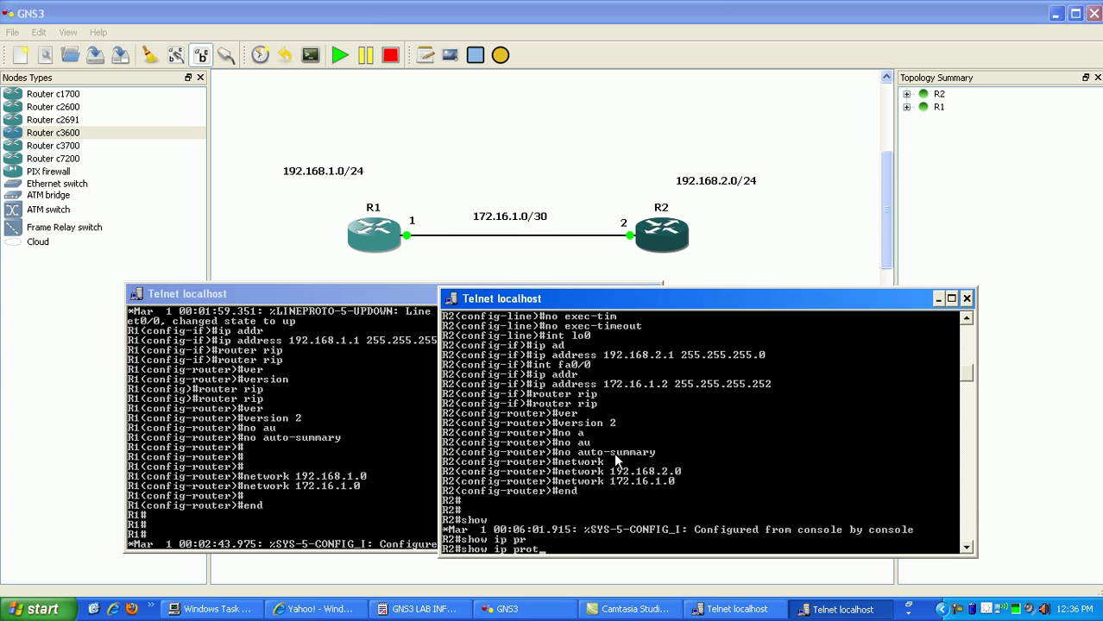
pyautogui.press('Tab')
pyautogui.press('Return')
# - Highlight the routed networks and the RIP interfaces in R2's protocol output to examine them, and clear the selection
pyautogui.rightClick(549, 399)
pyautogui.click(570, 408)
pyautogui.moveTo(473, 351); pyautogui.dragTo(563, 464)
pyautogui.click(521, 480)
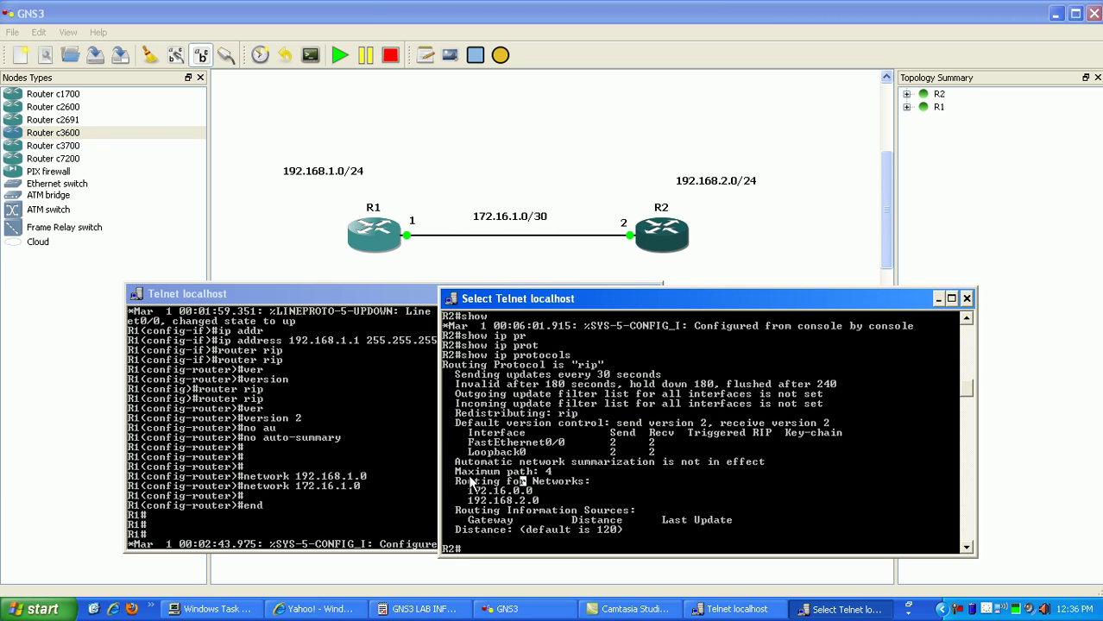
pyautogui.moveTo(456, 482); pyautogui.dragTo(612, 504)
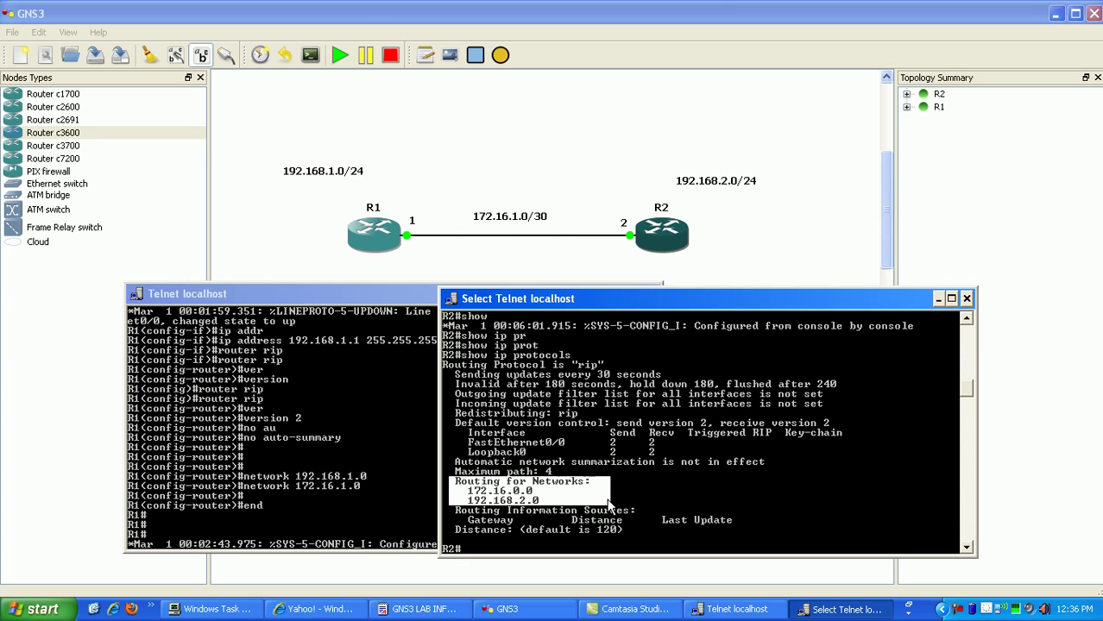
pyautogui.moveTo(466, 441); pyautogui.dragTo(679, 452)
pyautogui.press('Return')
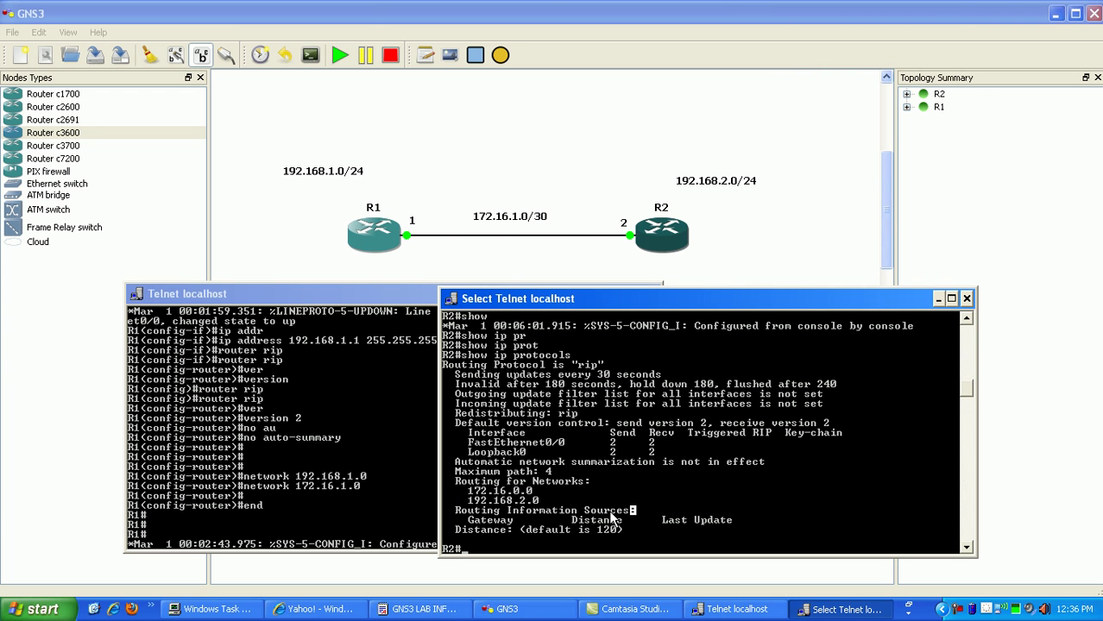
# - Display R2's routing table with show ip route and check it for RIP routes
pyautogui.write('show ip route')
pyautogui.press('Return')
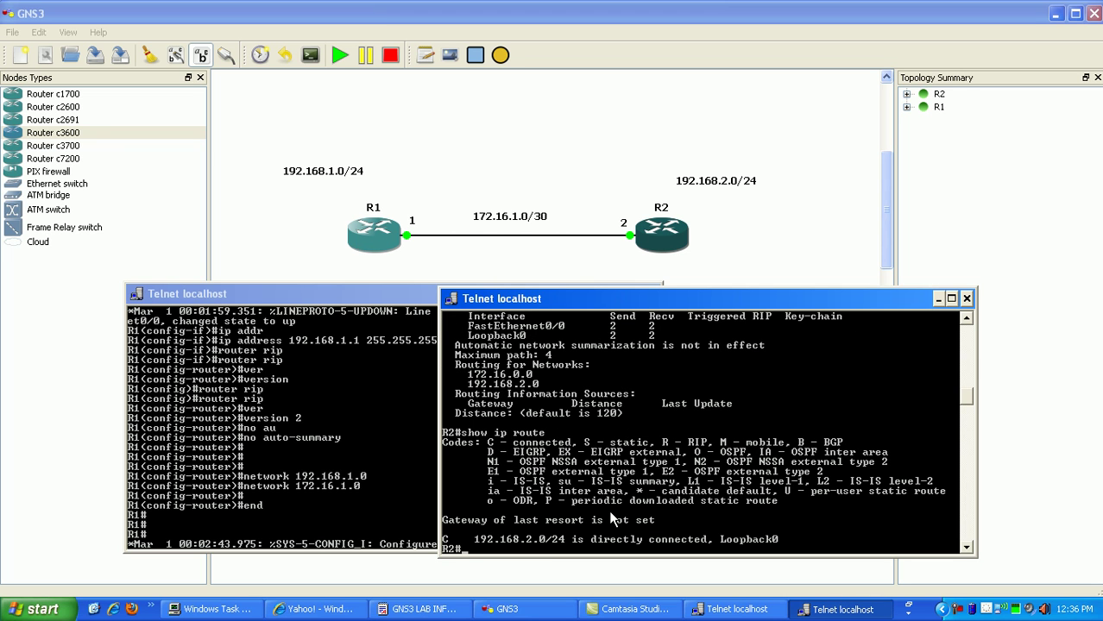
pyautogui.write('show ip reout')
pyautogui.press('Return')
pyautogui.write('show i')
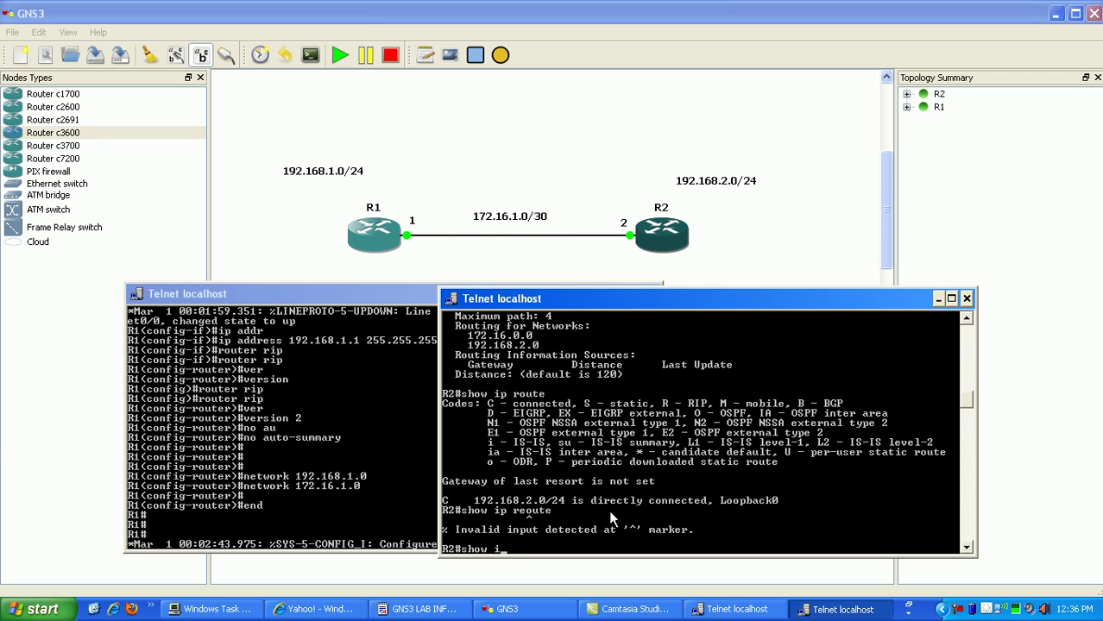
pyautogui.write('p route')
pyautogui.press('Return')
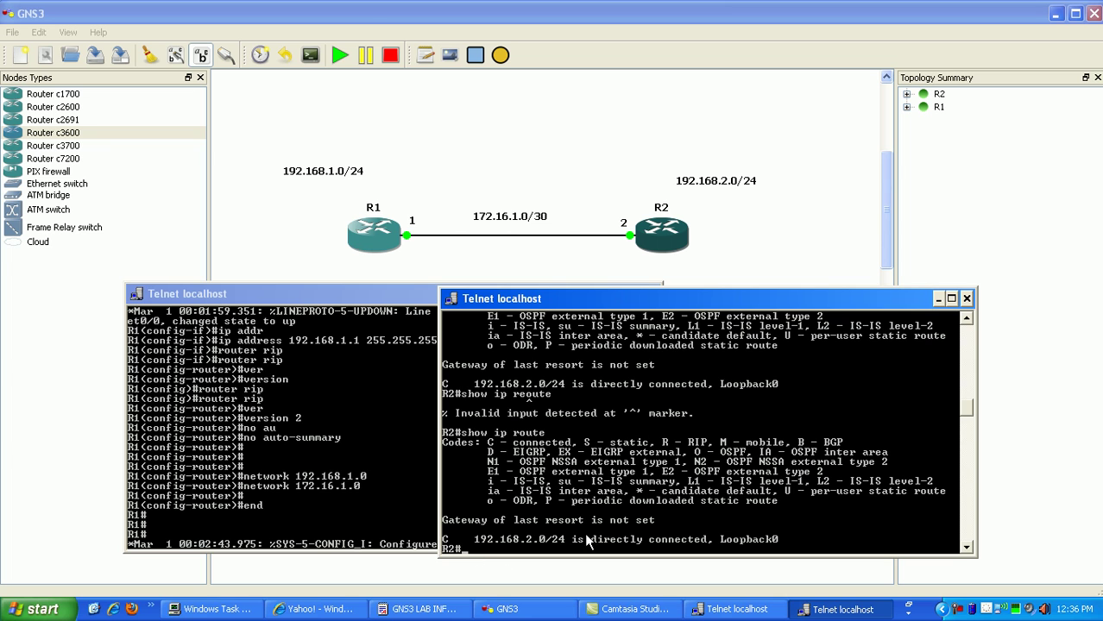
# - List R2's interface status with show ip int bri, and enable interface fa0/0 with no shut, leaving configuration mode with end
pyautogui.write('show ip int bri')
pyautogui.press('Return')
pyautogui.write('config t')
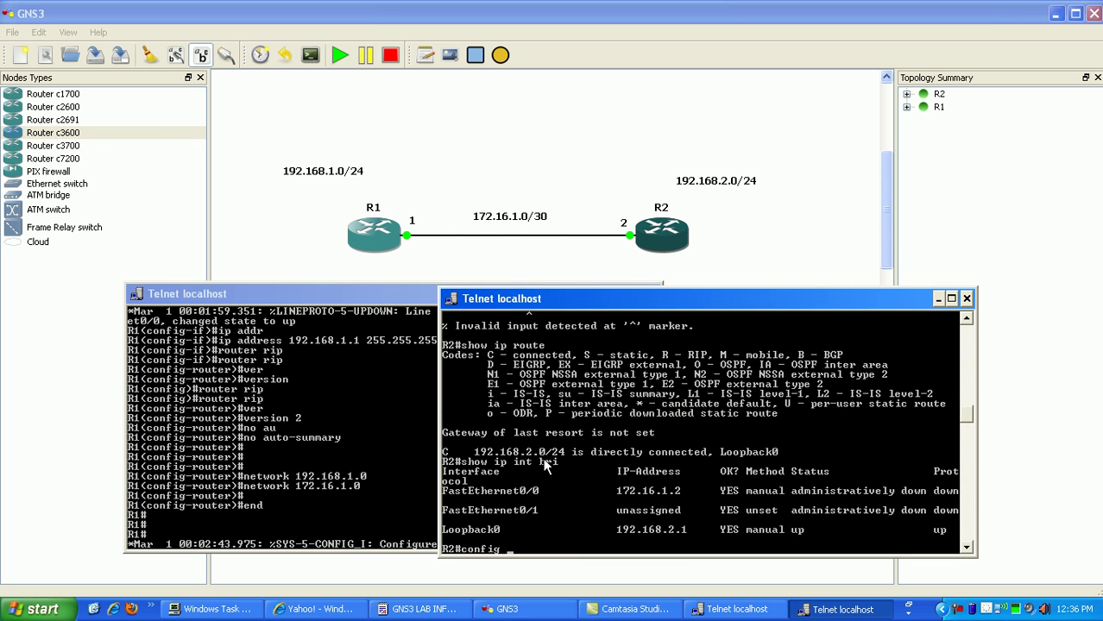
pyautogui.press('Return')
pyautogui.write('int fa0/0')
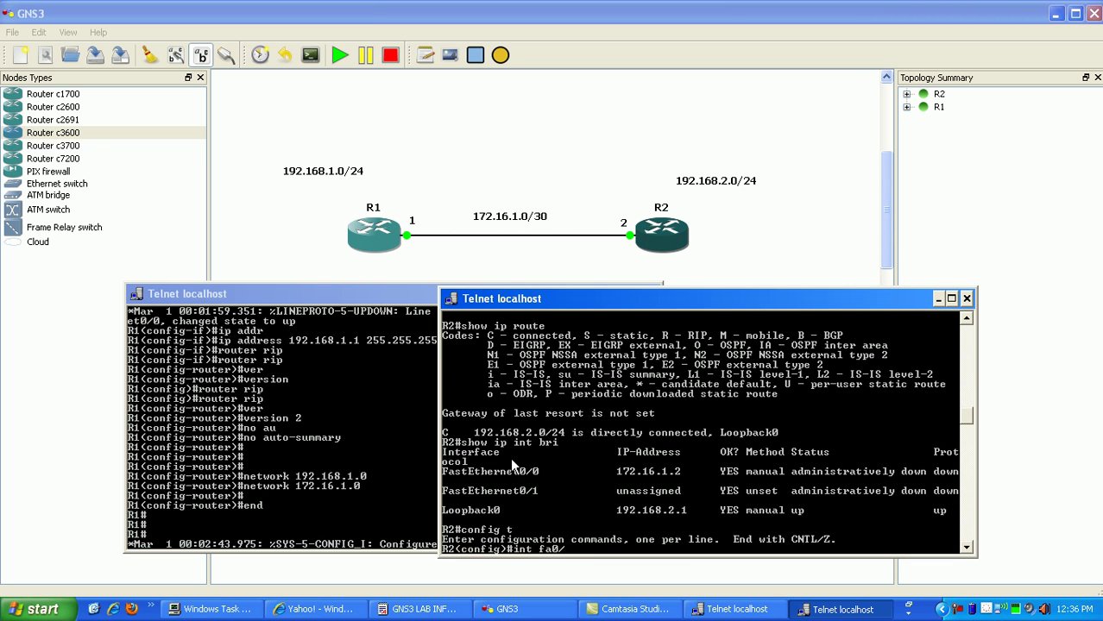
pyautogui.press('Return')
pyautogui.write('no shut')
pyautogui.press('Return')
pyautogui.write('end')
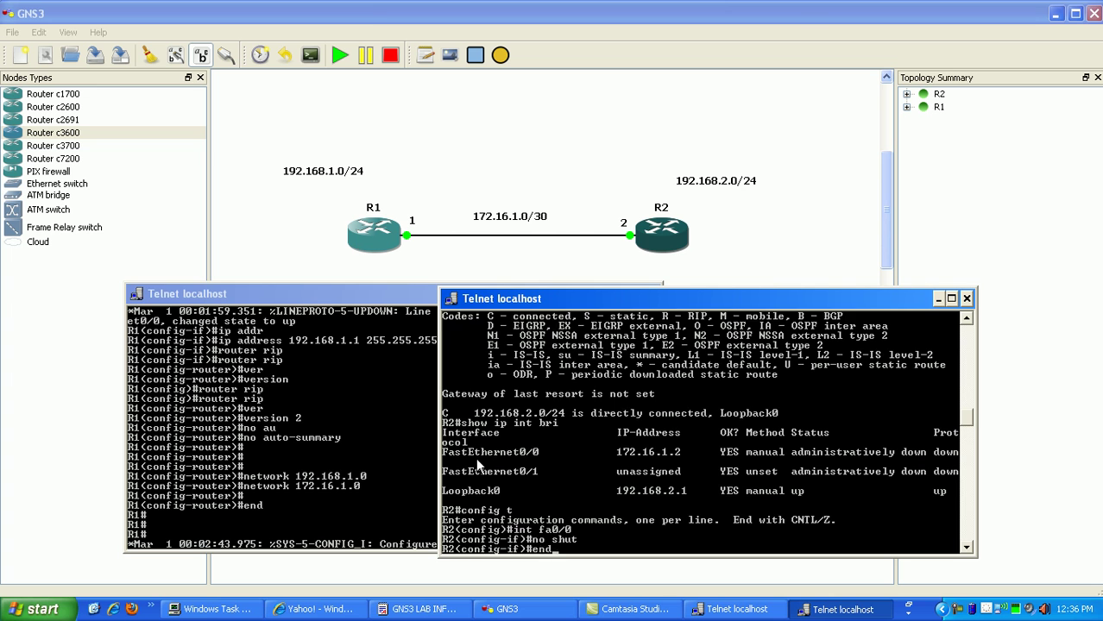
pyautogui.press('Return')
pyautogui.press('Return')
pyautogui.press('Return')
# - Display R1's interface summary with show ip int brief to check its interface status
pyautogui.click(331, 442)
pyautogui.press('Return')
pyautogui.press('Return')
pyautogui.write('show ip int bri')
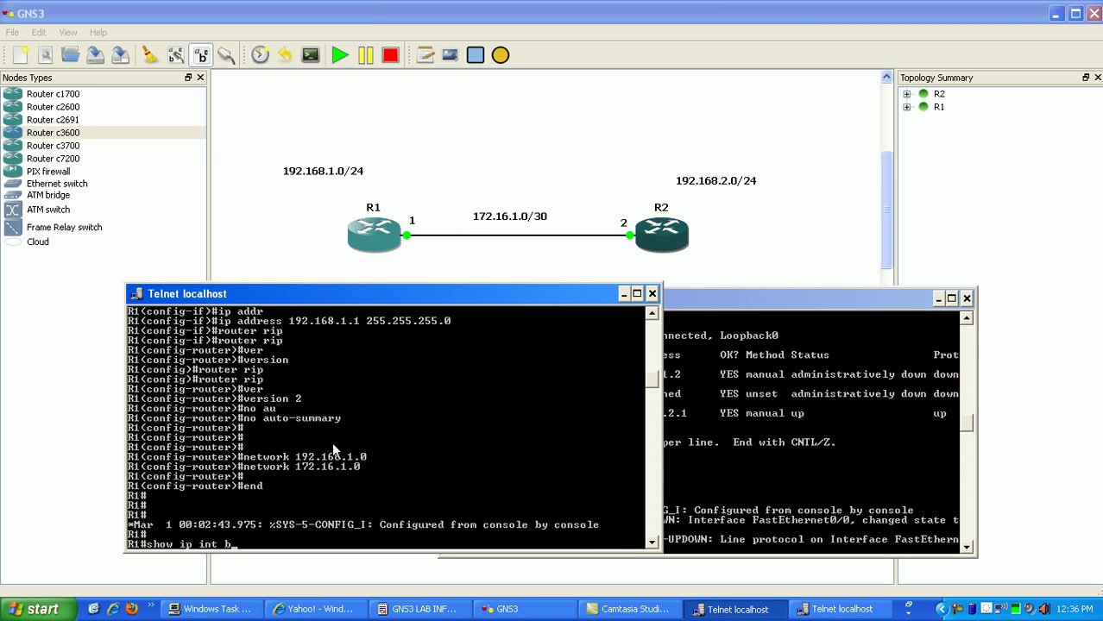
pyautogui.press('Tab')
pyautogui.press('Return')
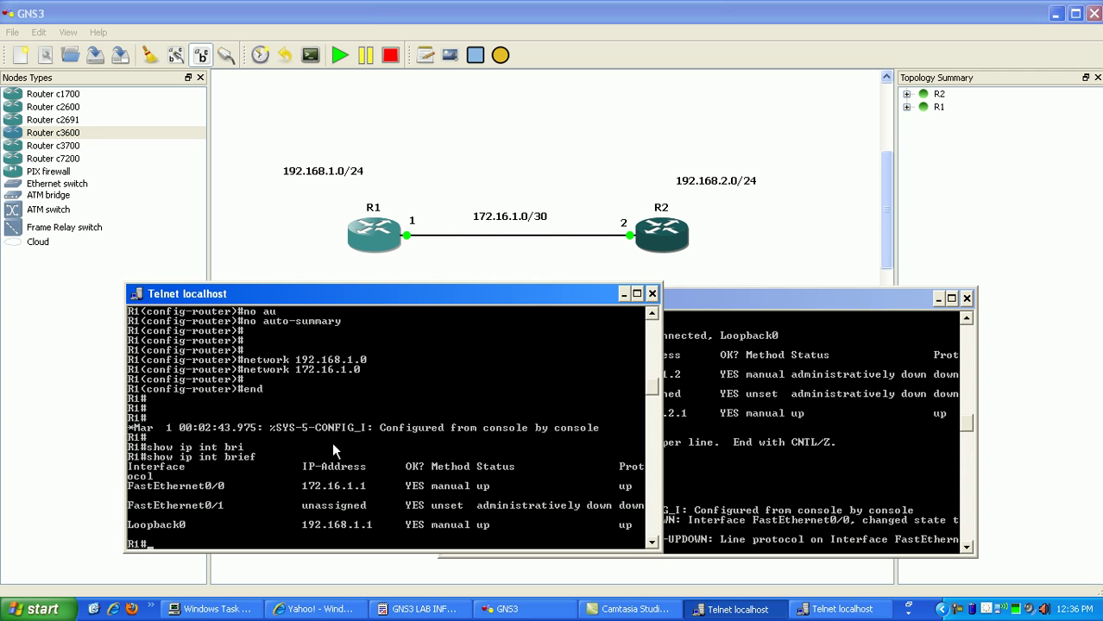
# - Return to R2's console and display its routing protocol settings with show ip protocols
pyautogui.click(759, 426)
pyautogui.press('Return')
pyautogui.press('Return')
pyautogui.press('Return')
pyautogui.press('Return')
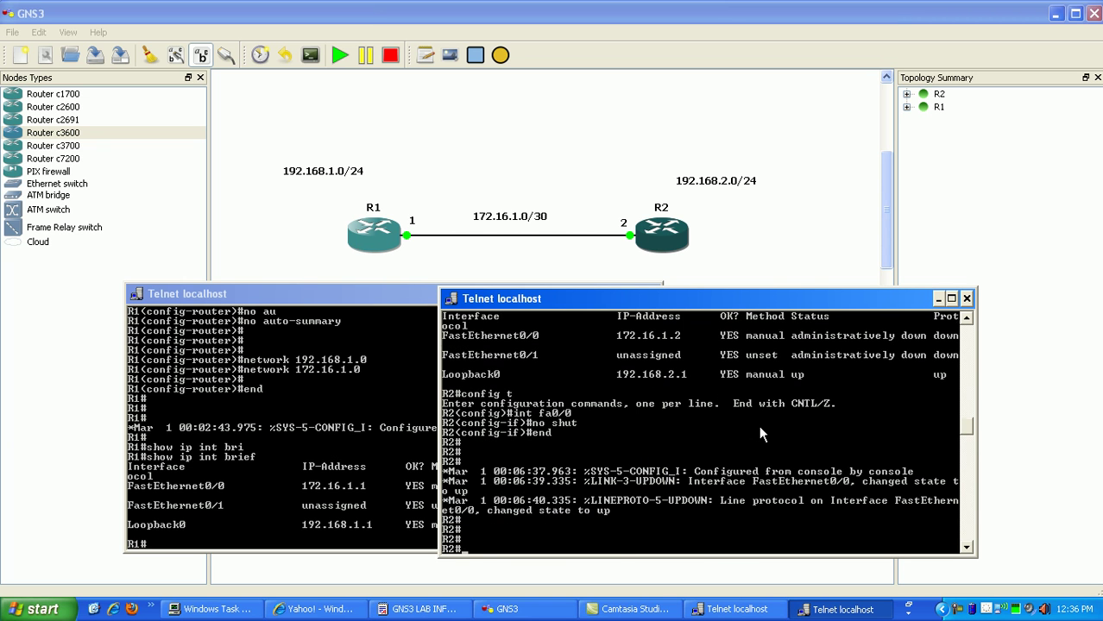
pyautogui.write('show ip protocols')
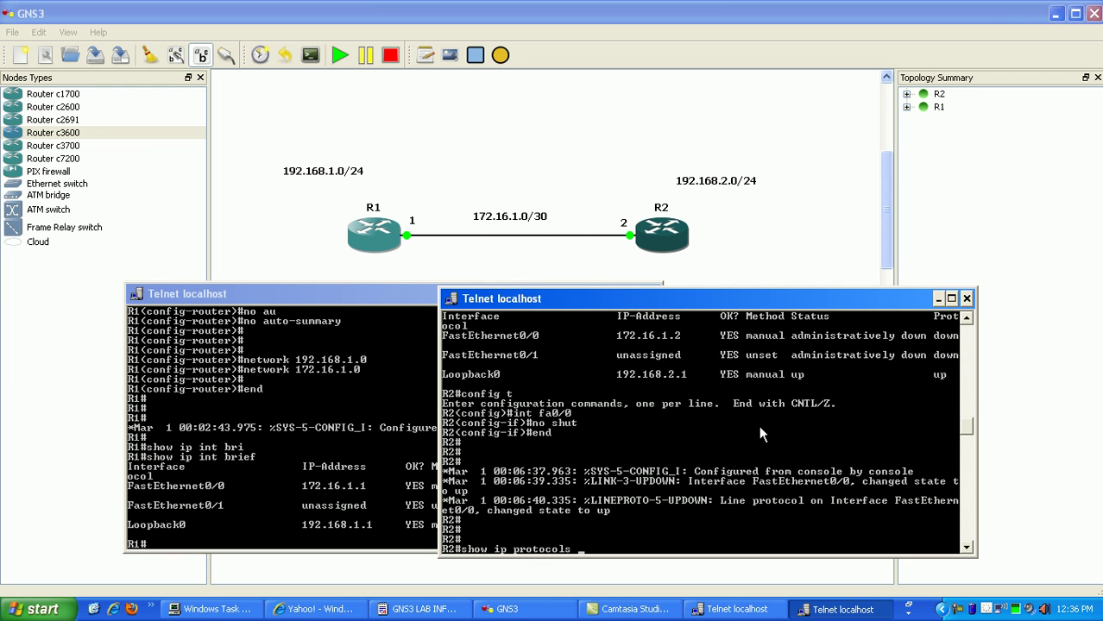
pyautogui.press('Return')
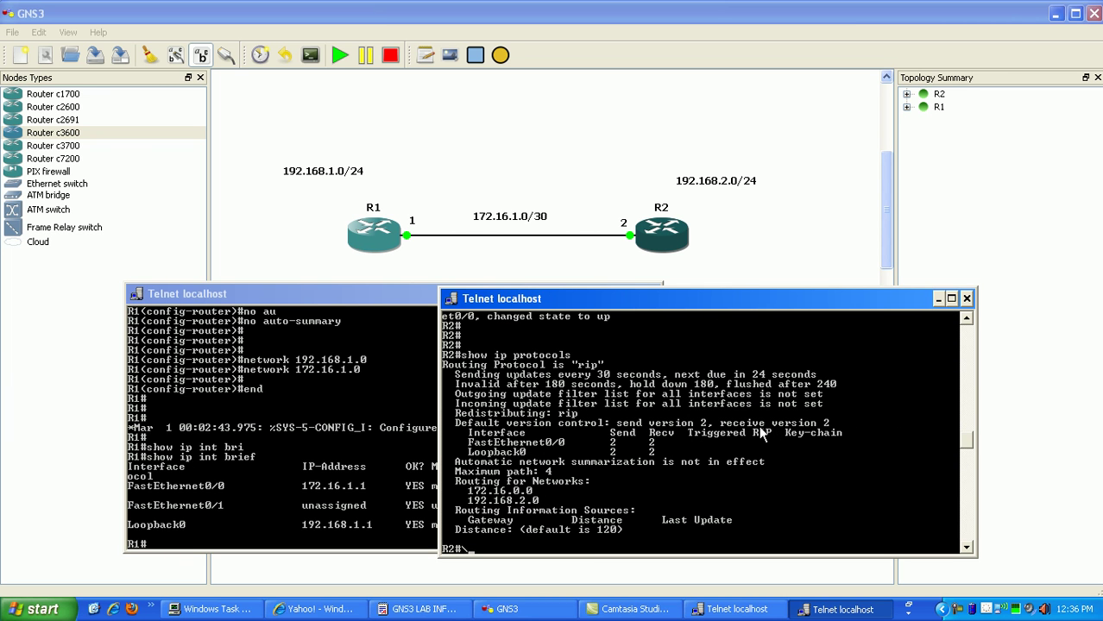
# - Display R2's routing table with show ip route and examine its listed networks
pyautogui.press('Up')
pyautogui.press('BackSpace')
pyautogui.press('BackSpace')
pyautogui.press('BackSpace')
pyautogui.press('BackSpace')
pyautogui.press('BackSpace')
pyautogui.press('BackSpace')
pyautogui.press('BackSpace')
pyautogui.press('BackSpace')
pyautogui.press('BackSpace')
pyautogui.write('route')
pyautogui.press('Return')
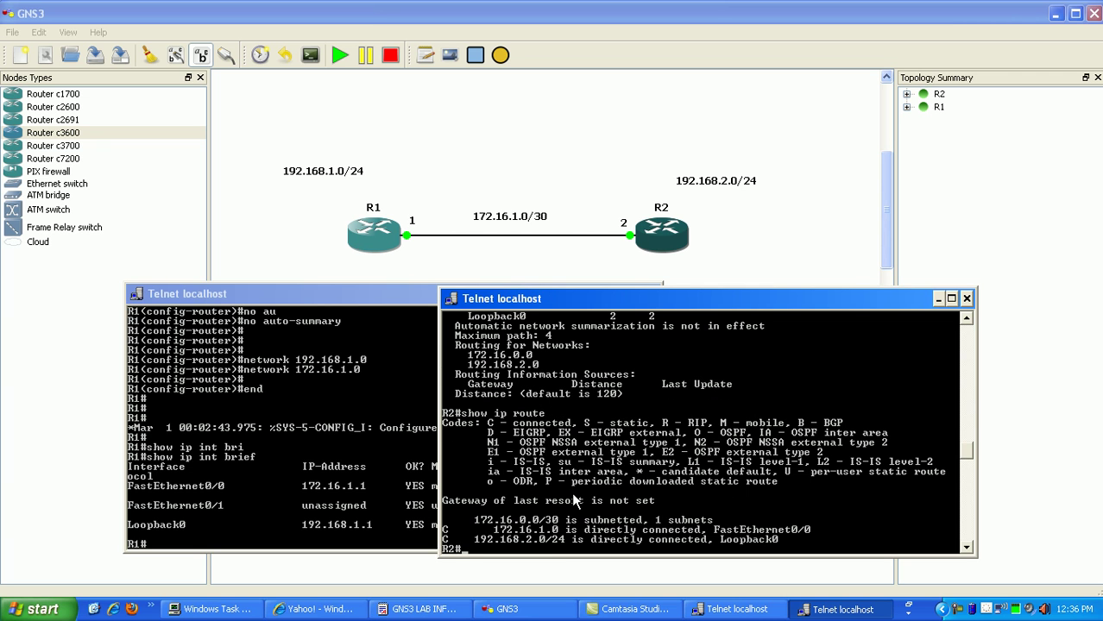
pyautogui.rightClick(560, 526)
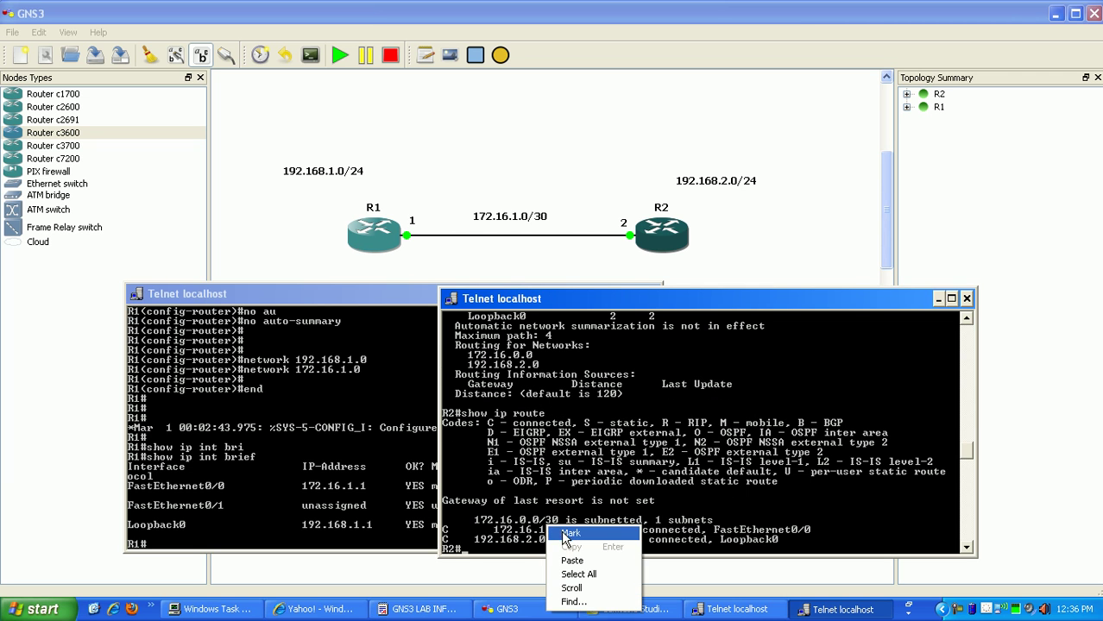
pyautogui.click(568, 534)
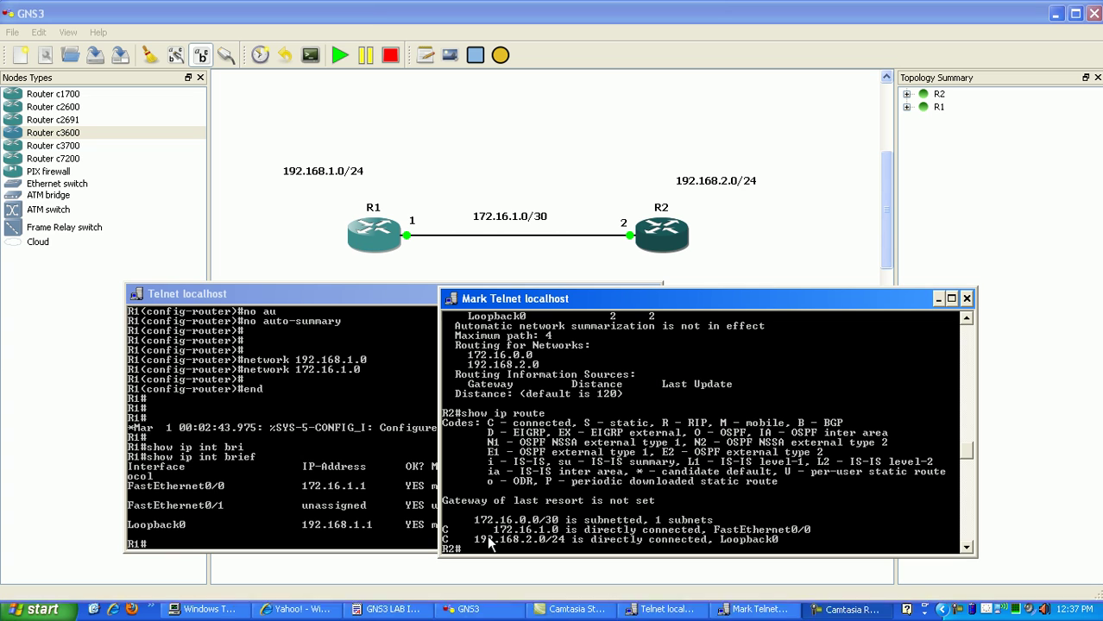
pyautogui.click(530, 501)
pyautogui.press('Escape')
# - Refresh R2's routing table with show ip route and ping 192.168.1.1 from R2
pyautogui.press('Up')
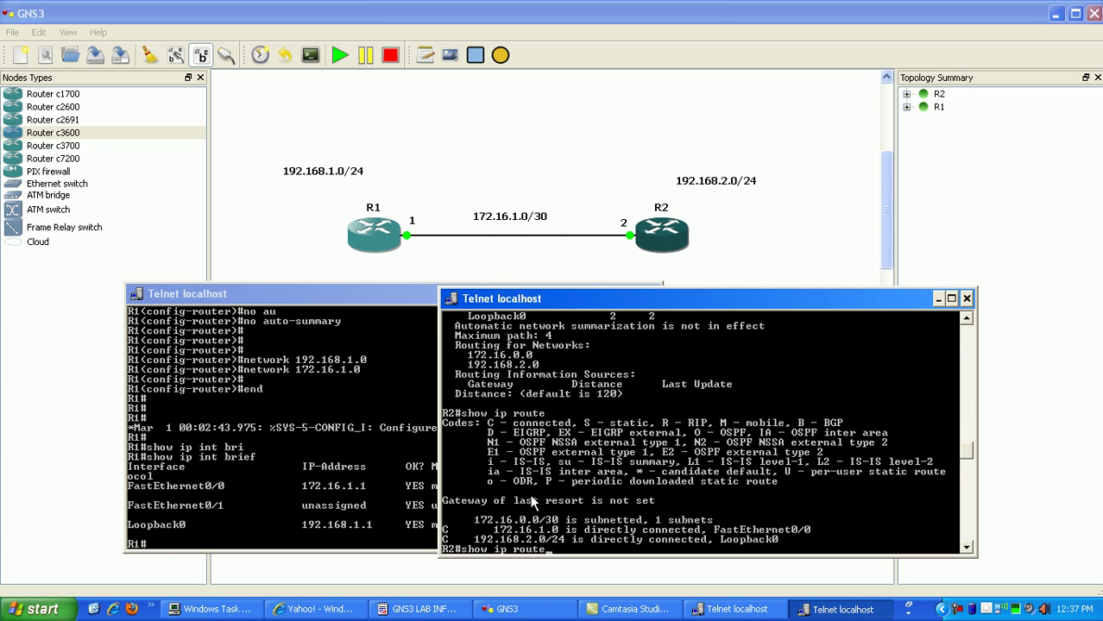
pyautogui.press('Return')
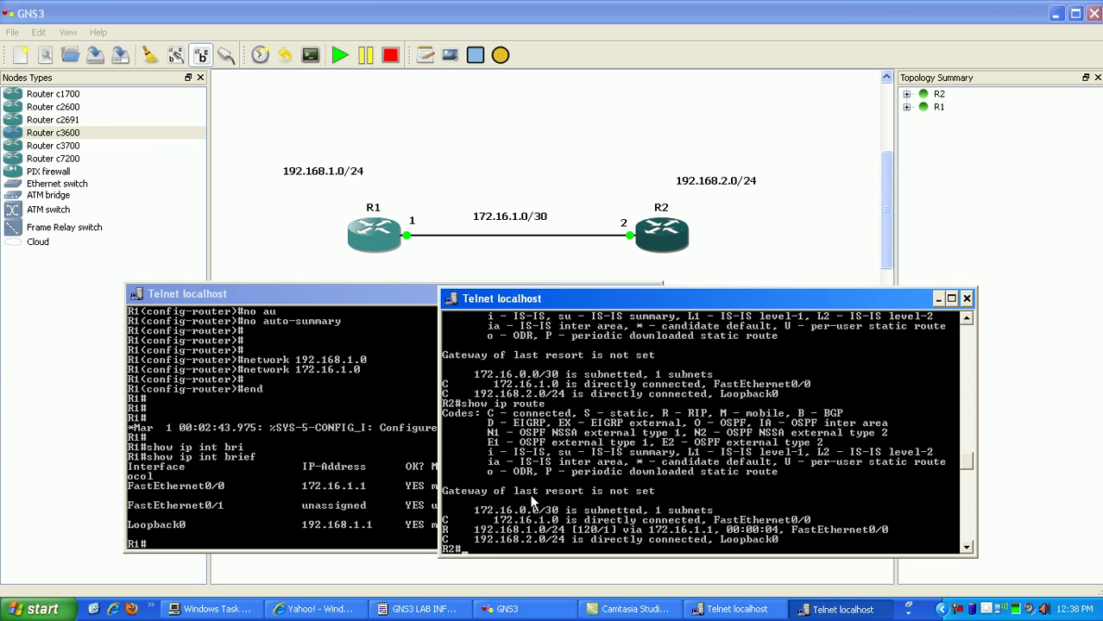
pyautogui.write('ping 192.168.1.1')
pyautogui.press('Return')
# - Display R1's routing table with show ip route and ping 192.168.2.1 from R1
pyautogui.click(347, 464)
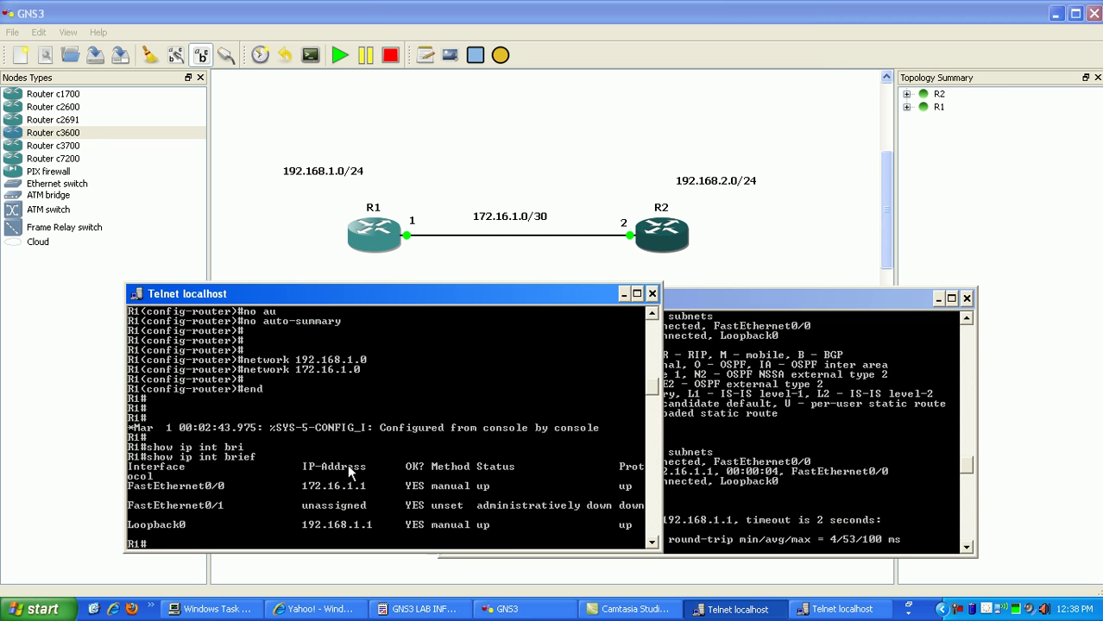
pyautogui.write('show ip route')
pyautogui.press('Return')
pyautogui.write('ping 1')
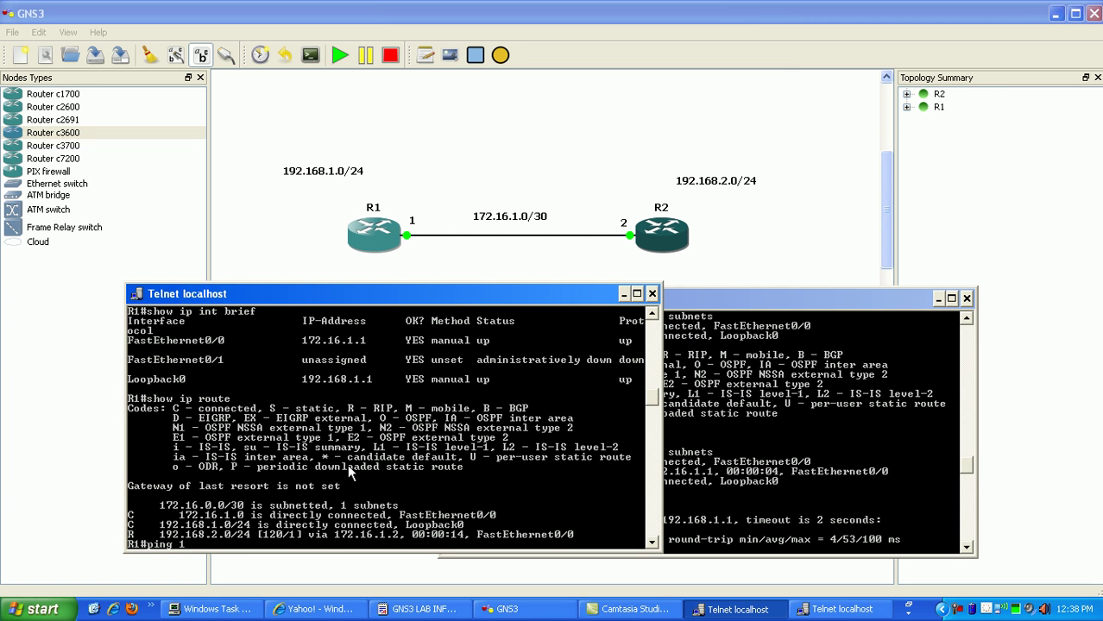
pyautogui.write('92.168.2.1')
pyautogui.press('Return')
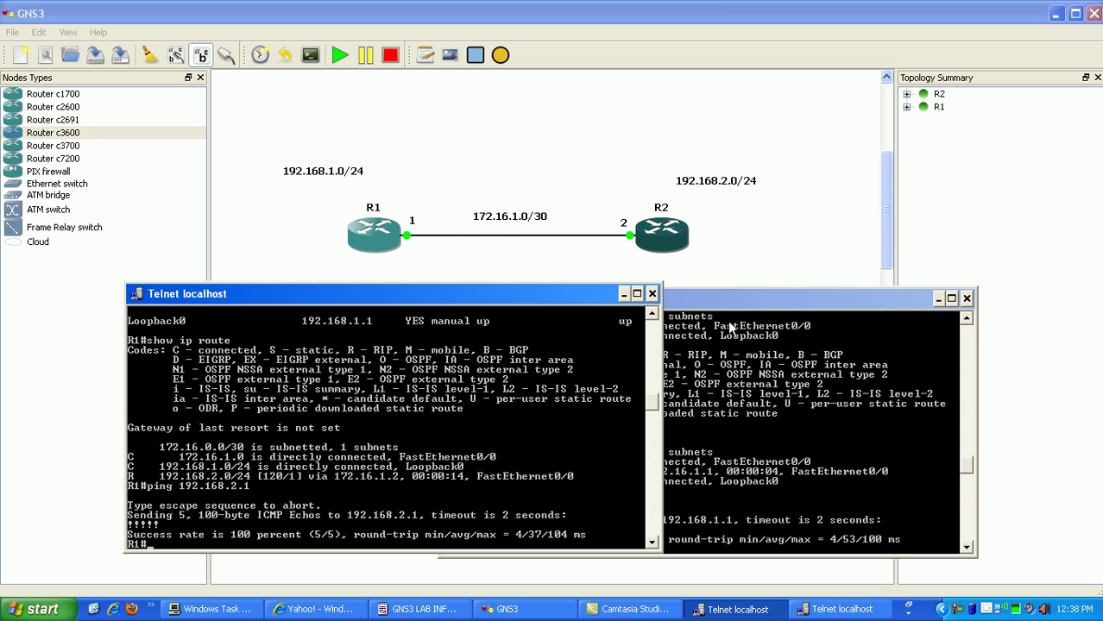
# - Spread the two router consoles apart and give R1's interface lo1 the address 192.168.100.1 255.255.255.0
pyautogui.moveTo(741, 303); pyautogui.dragTo(817, 298)
pyautogui.moveTo(383, 288); pyautogui.dragTo(283, 294)
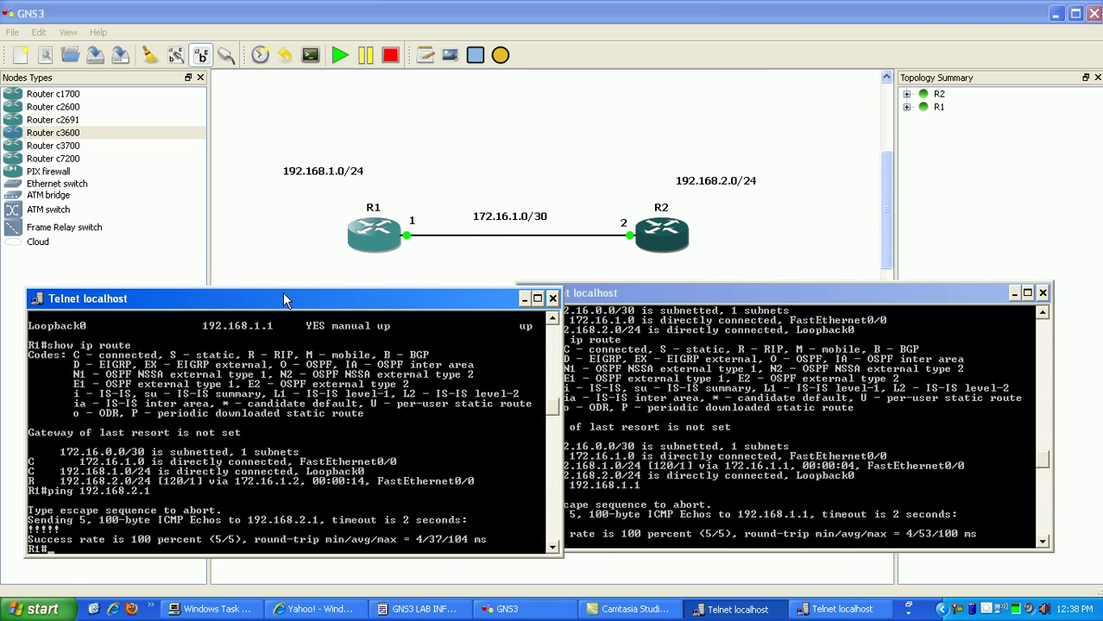
pyautogui.write('config t')
pyautogui.press('Return')
pyautogui.write('int lo1')
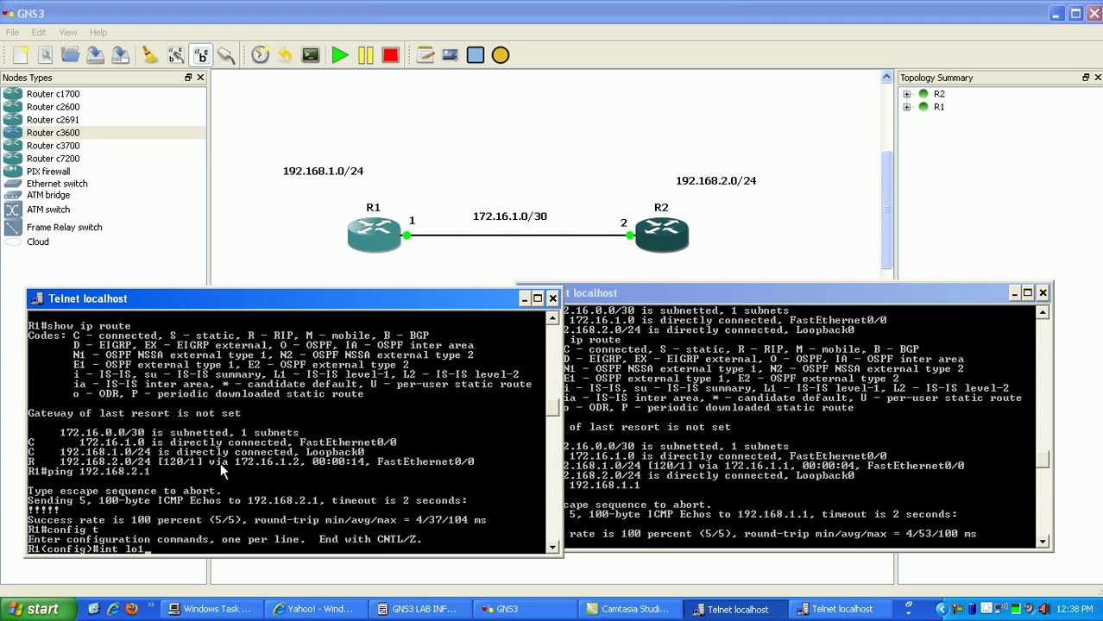
pyautogui.press('Return')
pyautogui.write('ip addre')
pyautogui.press('Tab')
pyautogui.write('192.168.')
pyautogui.write('10')
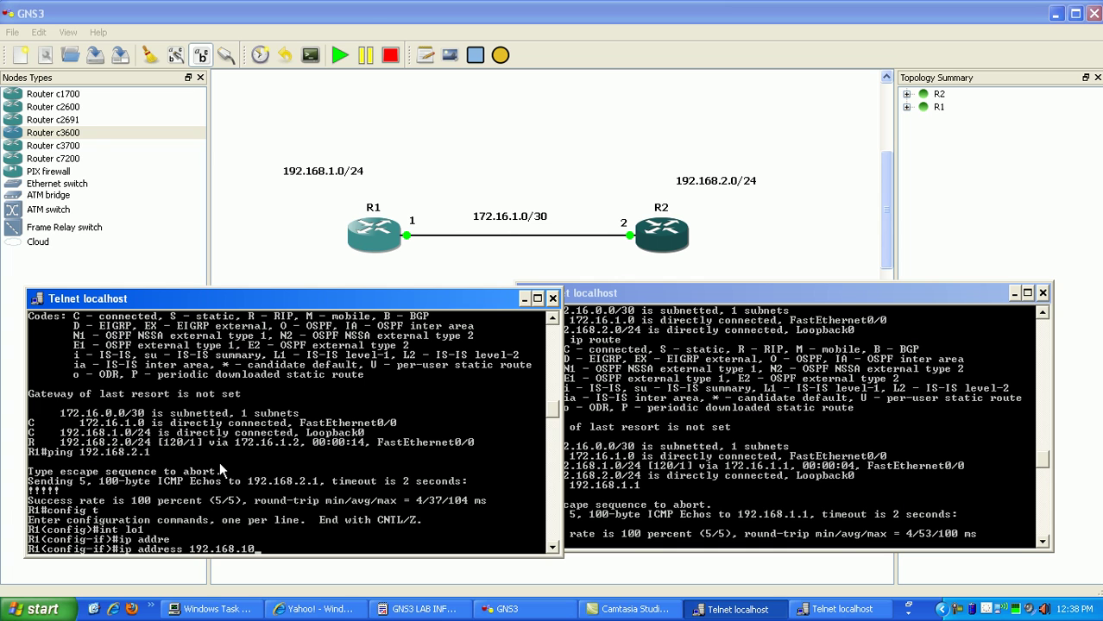
pyautogui.write('0.1 255.255.255.0')
pyautogui.press('Return')
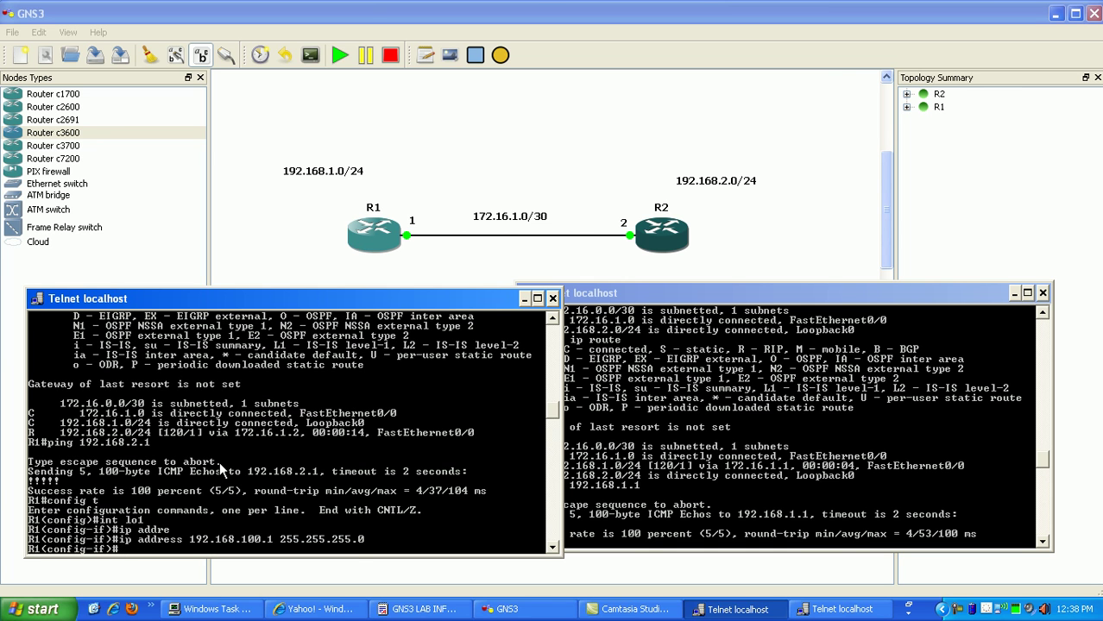